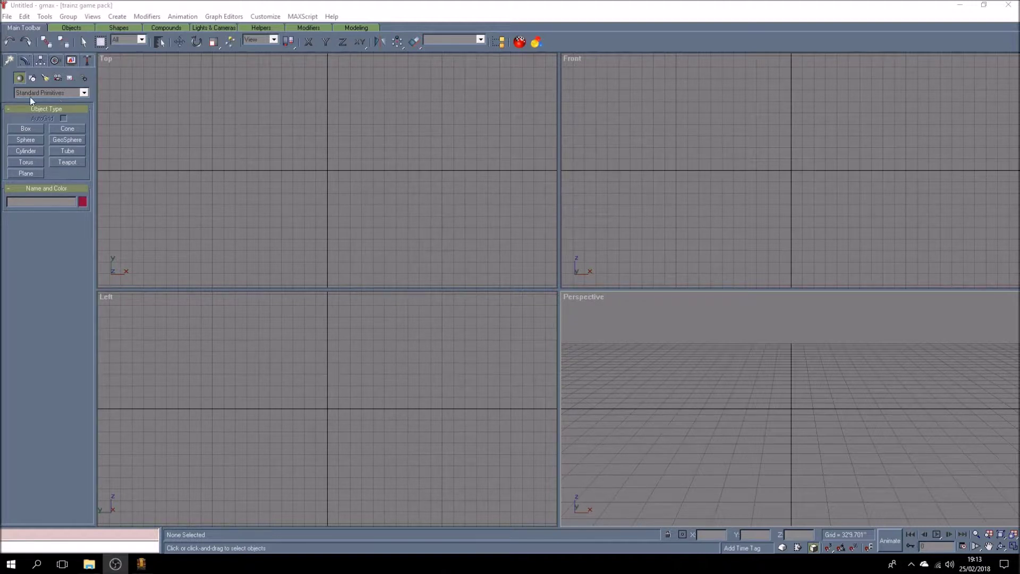
Step: Draw a flat disc-shaped cylinder, Cylinder01, at the scene centre and zoom in the Perspective view
click(25, 151)
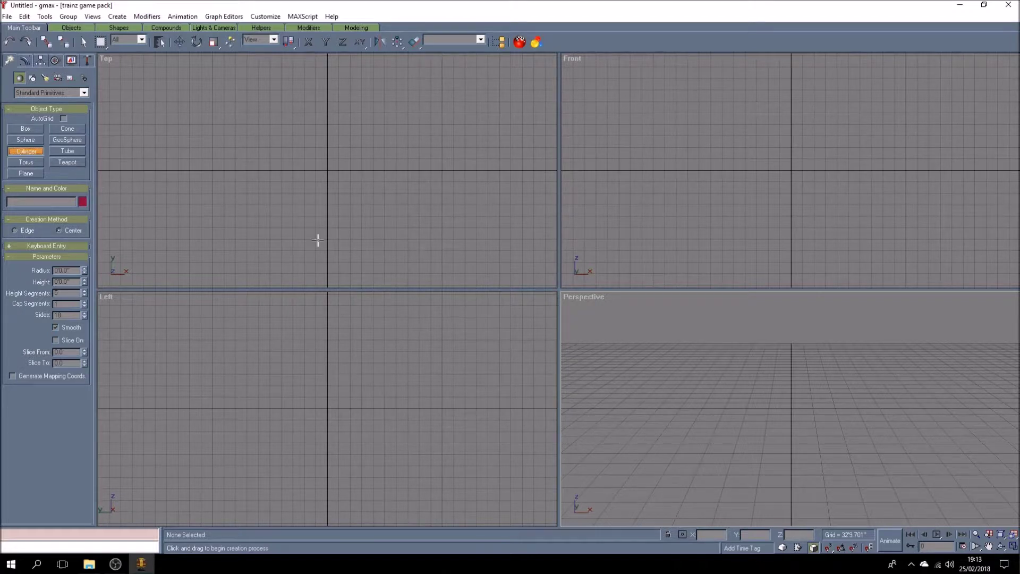
drag(778, 403, 812, 405)
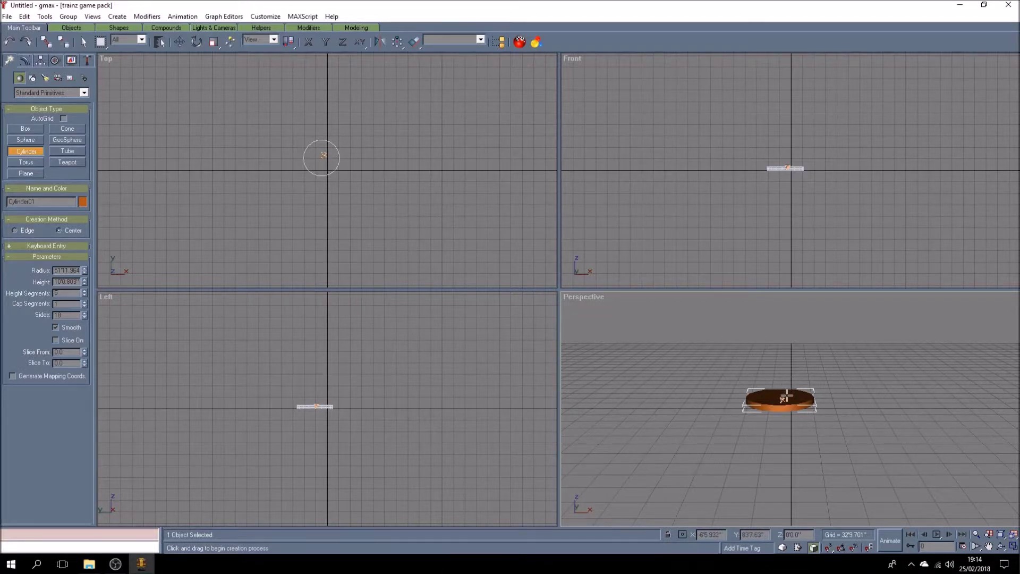
scroll(788, 398, up, 3)
scroll(786, 392, up, 2)
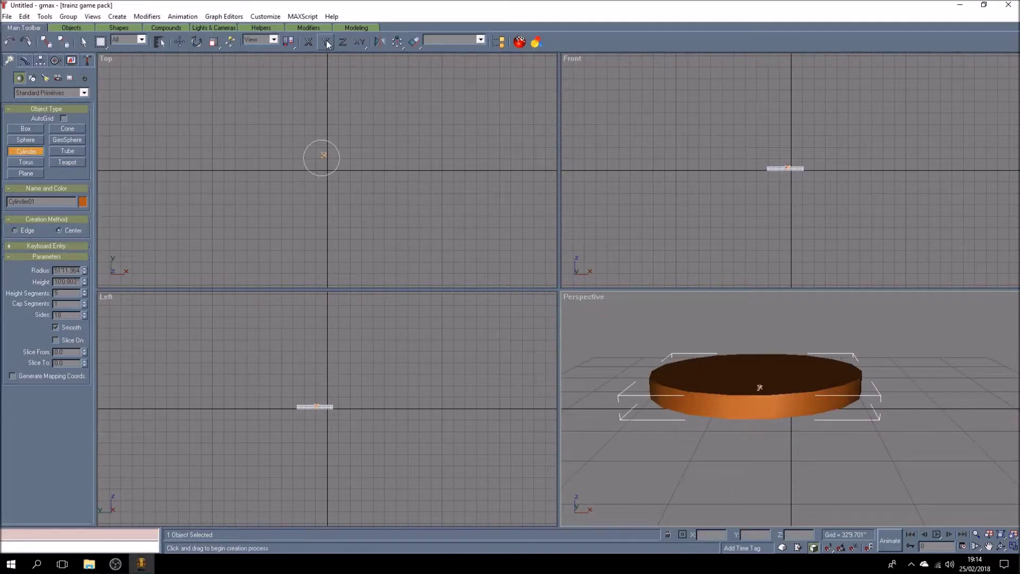
Step: Enter 1' as the Home Grid spacing in Grid and Snap Settings, then close the dialog
click(265, 16)
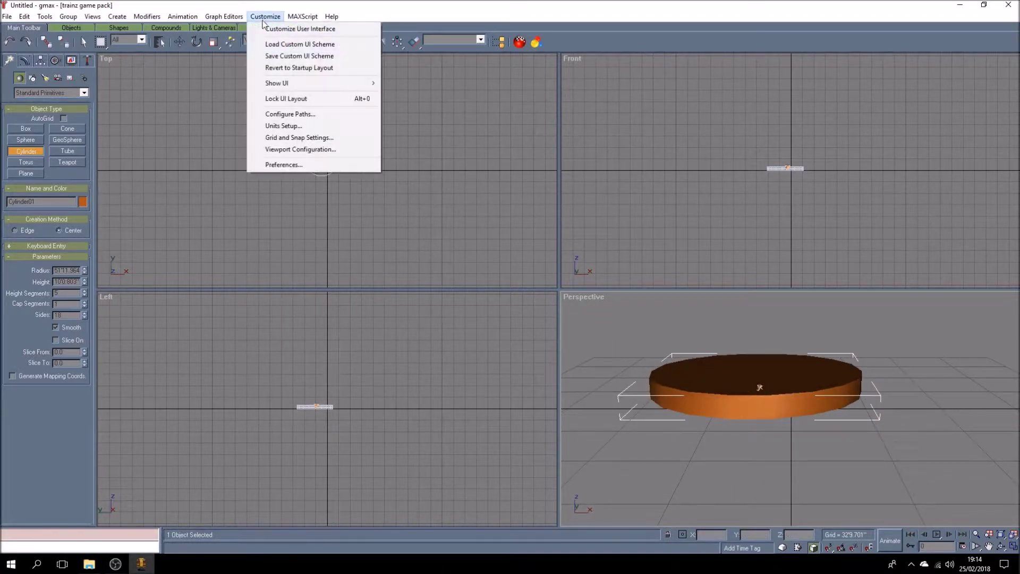
click(283, 139)
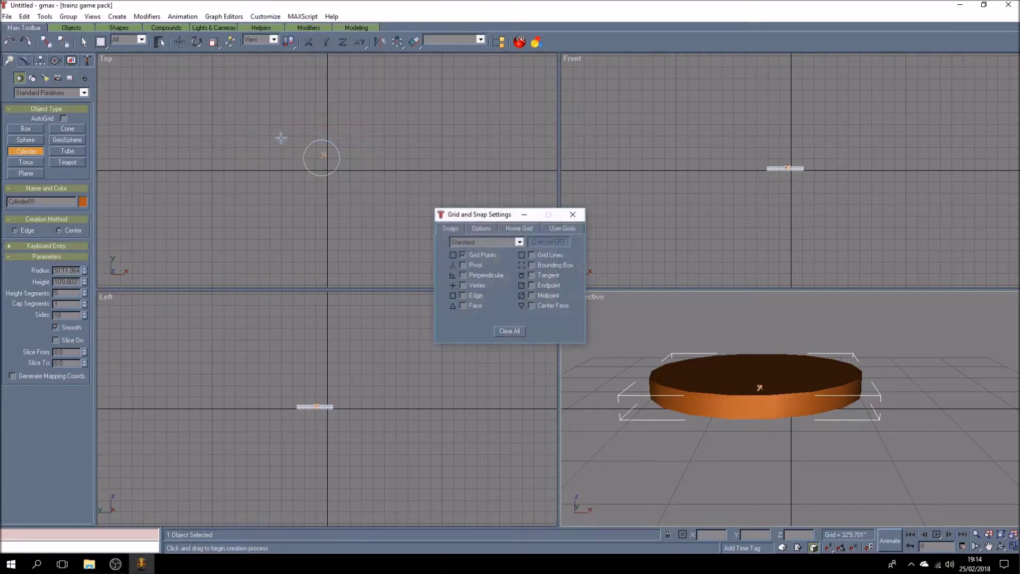
click(518, 228)
drag(518, 251, 446, 246)
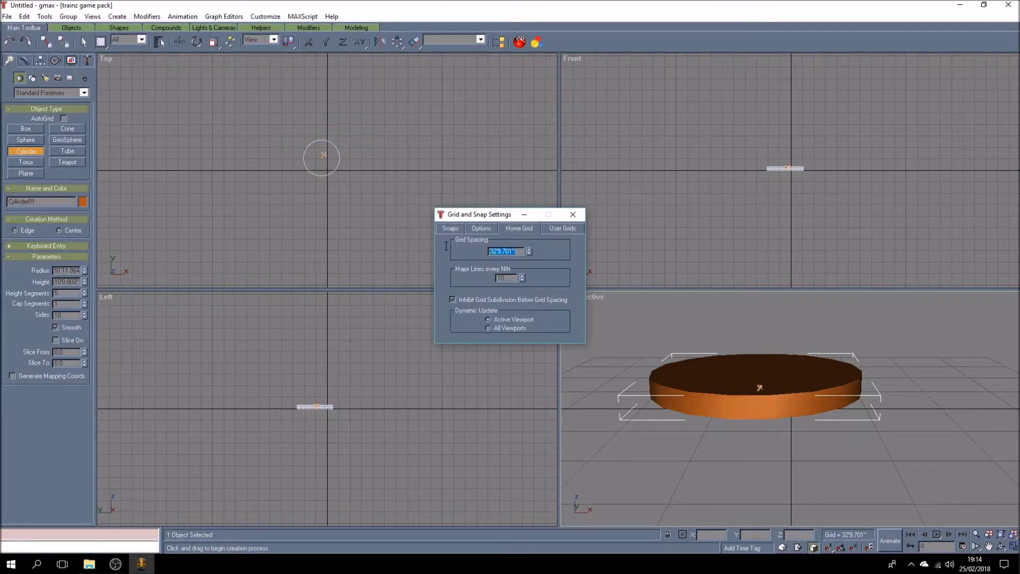
text(1')
key(Return)
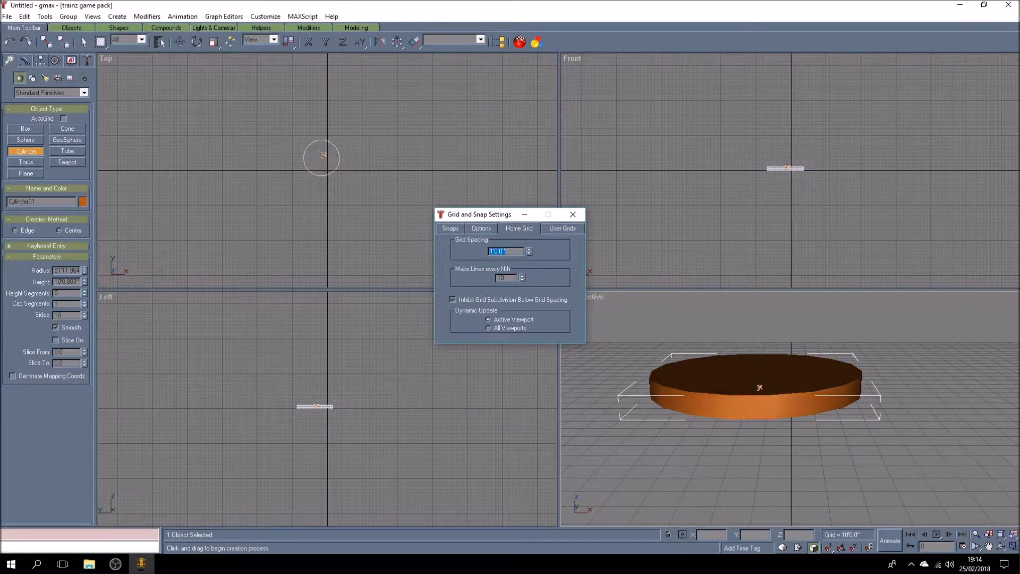
click(572, 214)
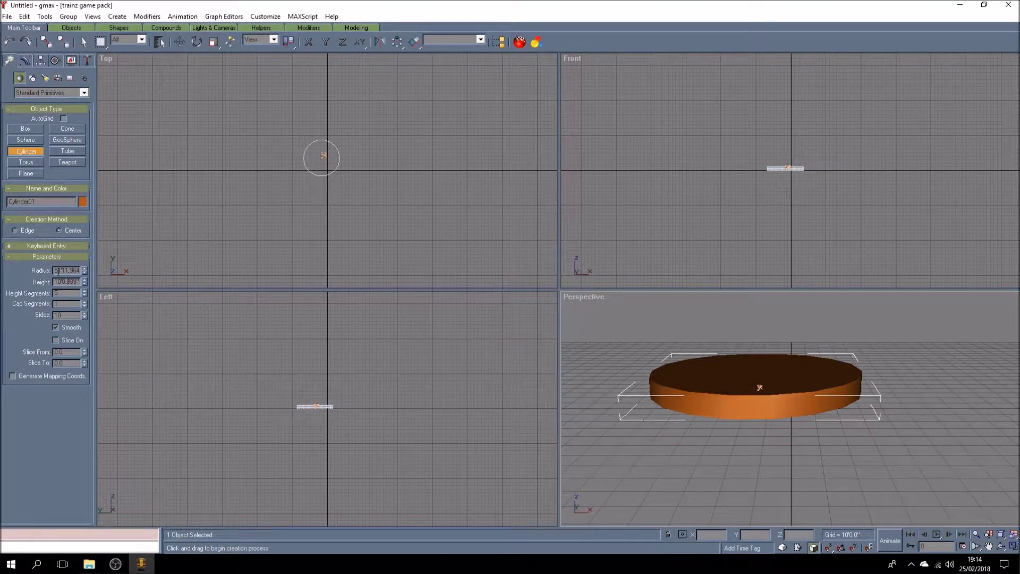
Step: Set the cylinder's Radius to 2 and Height to 1
drag(54, 270, 91, 269)
text(2)
key(Return)
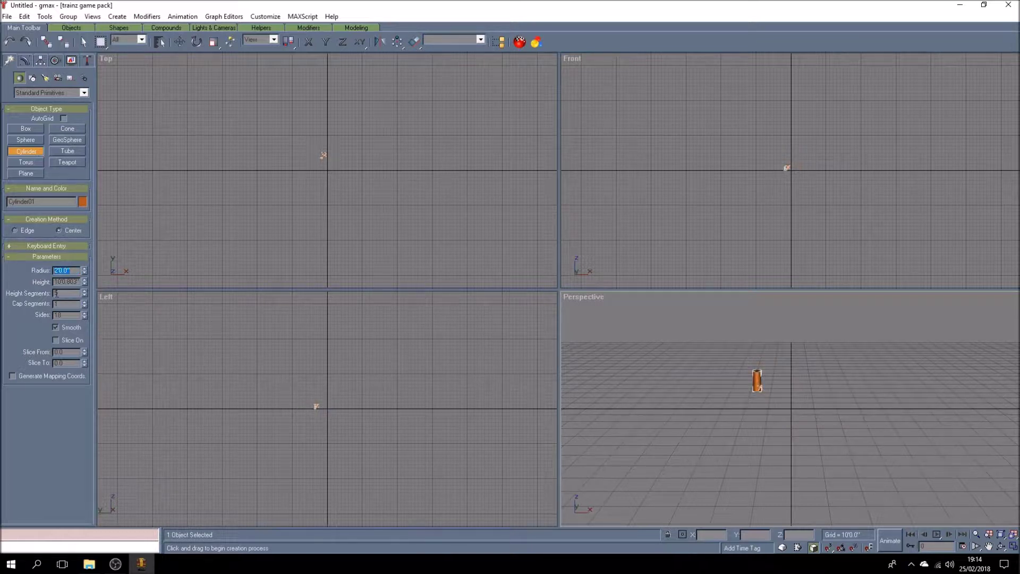
double_click(55, 282)
text(1)
key(Return)
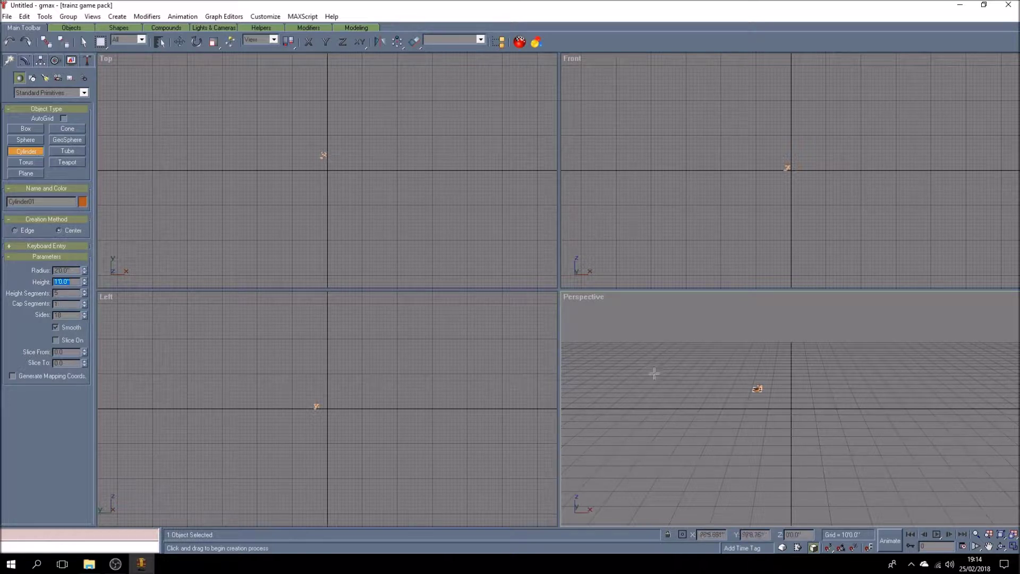
Step: Centre the cylinder in the Perspective view and switch that view to Wireframe
click(988, 546)
drag(737, 403, 792, 409)
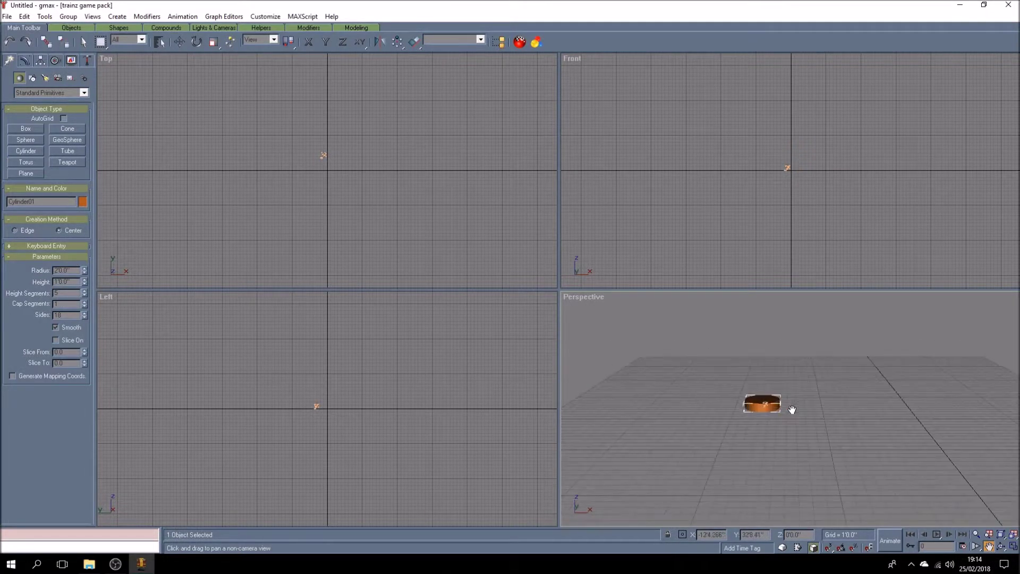
right_click(584, 296)
click(606, 315)
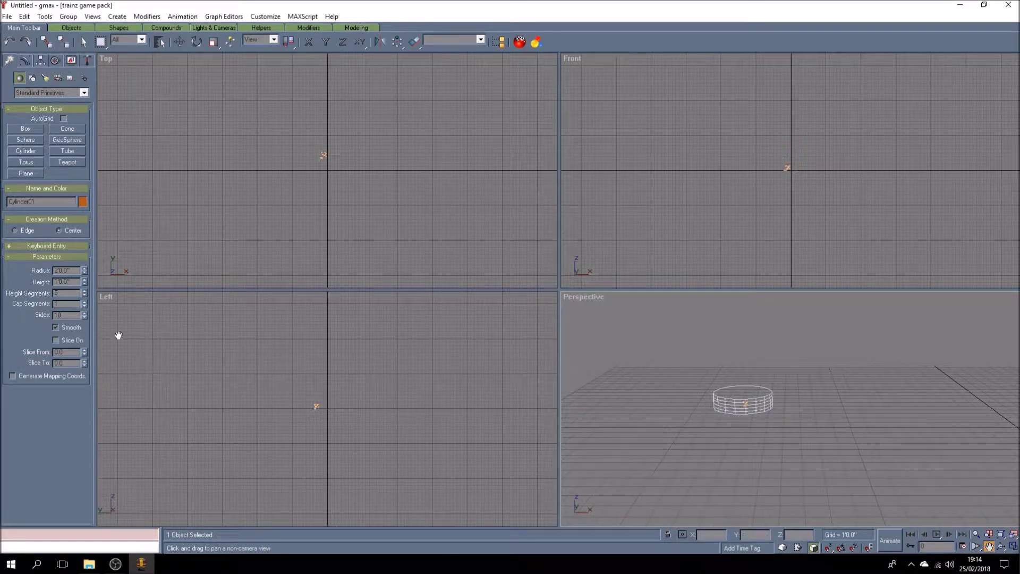
Step: Lower the cylinder's Height Segments to 1
click(84, 295)
click(85, 295)
click(84, 295)
click(85, 295)
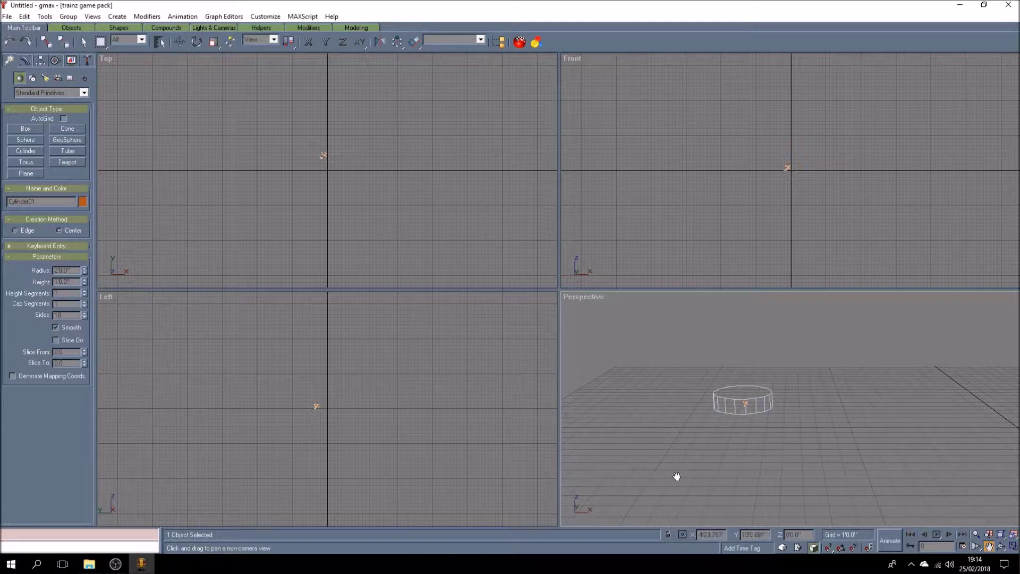
Step: Open the Polygon Counter utility showing 72 polygons, move its dialog aside, and orbit the Perspective view
click(87, 60)
click(66, 216)
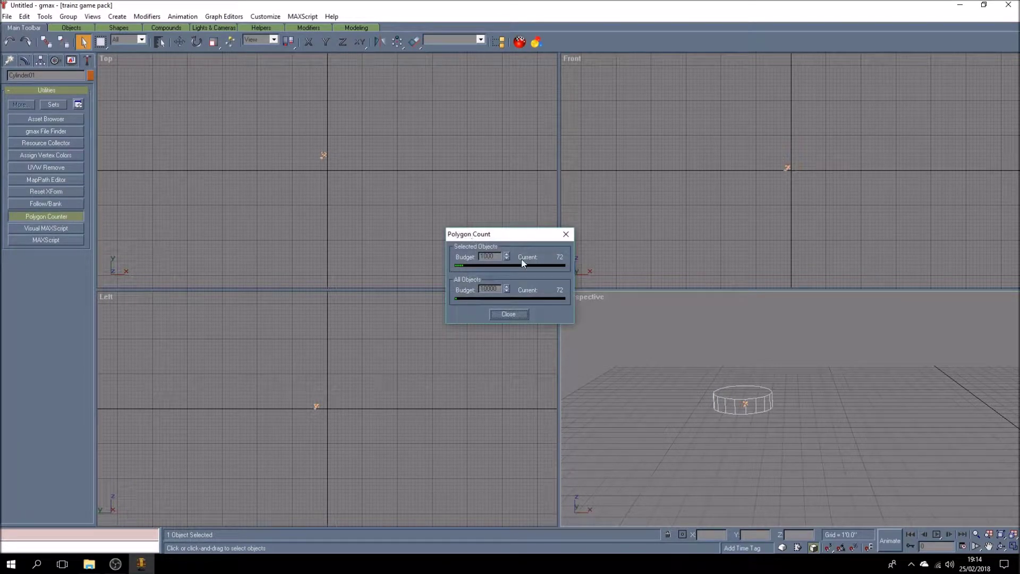
drag(519, 240, 147, 364)
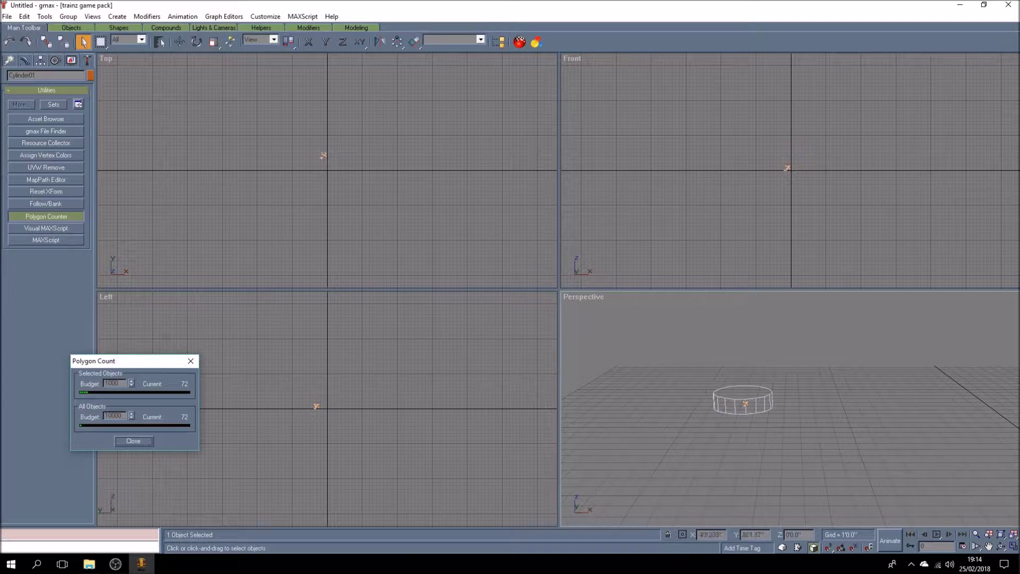
click(1000, 545)
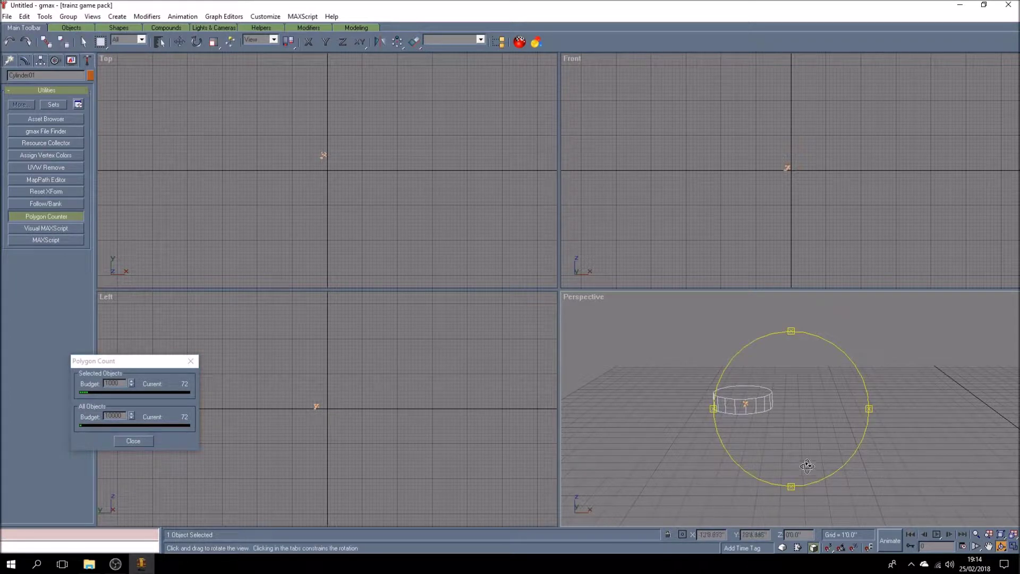
drag(778, 439, 790, 441)
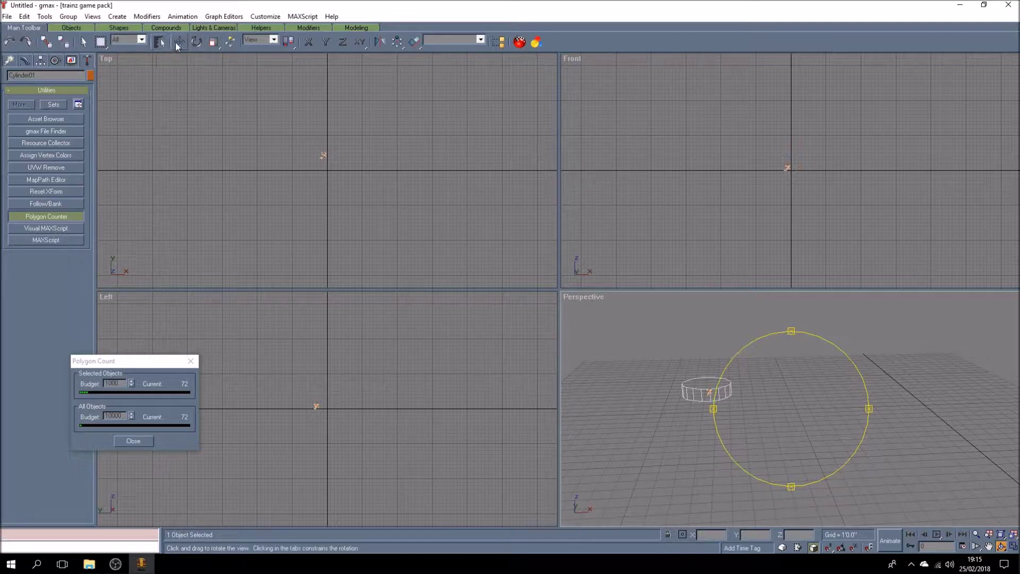
click(180, 40)
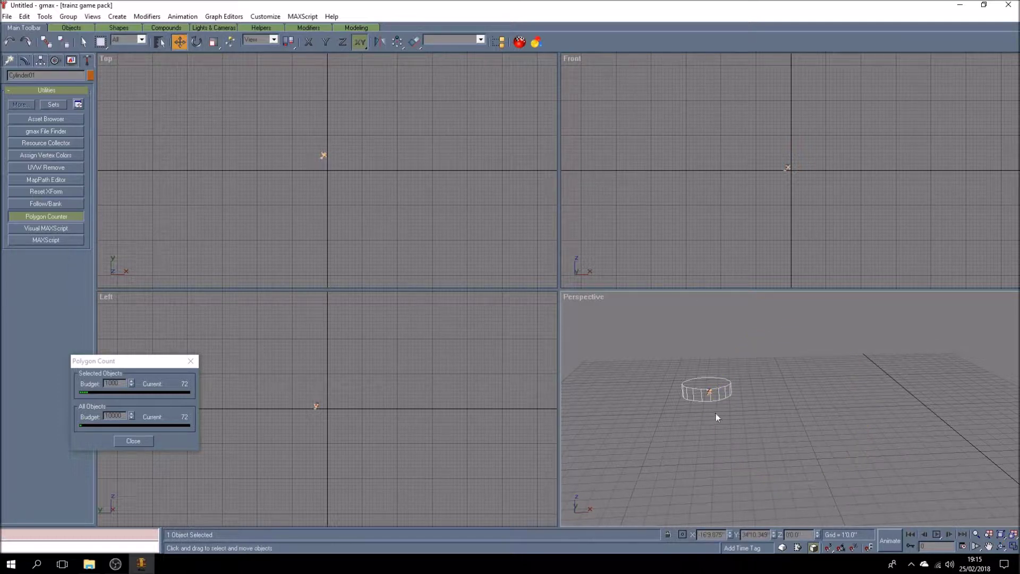
Step: Move the cylinder to the origin by entering 0 for its X and Y positions
drag(722, 534, 657, 532)
text(0)
key(Tab)
text(0)
key(Tab)
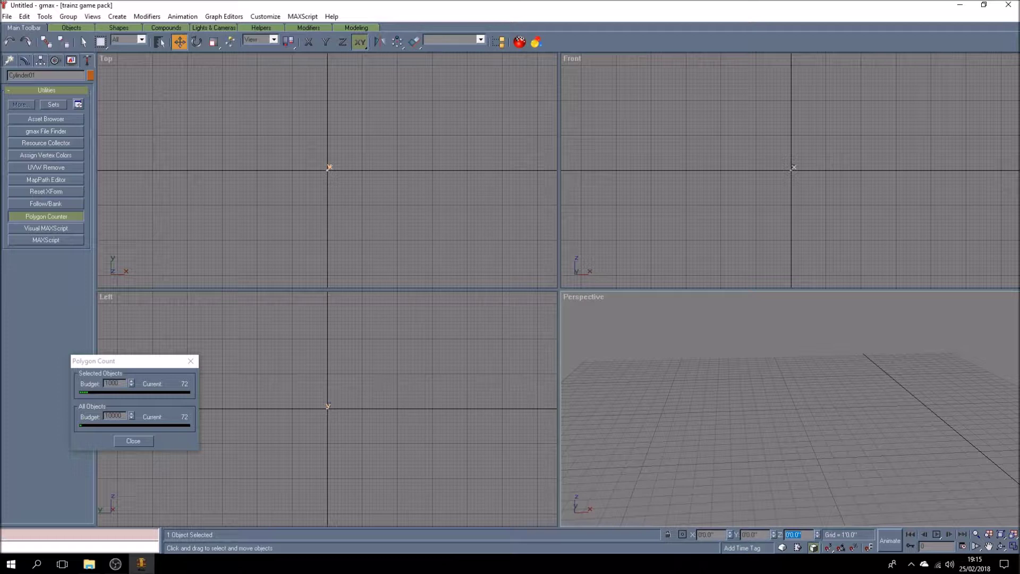
Step: Deselect the cylinder, recentre the Perspective view, and set it to Smooth + Highlights shading
click(864, 448)
alt+middle_drag(865, 447, 882, 476)
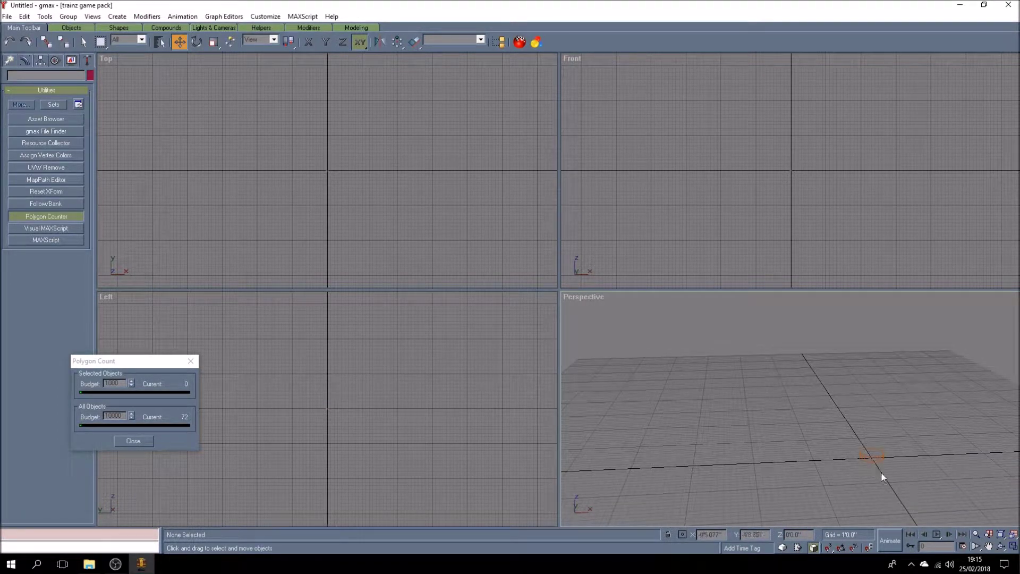
click(987, 546)
drag(894, 487, 861, 448)
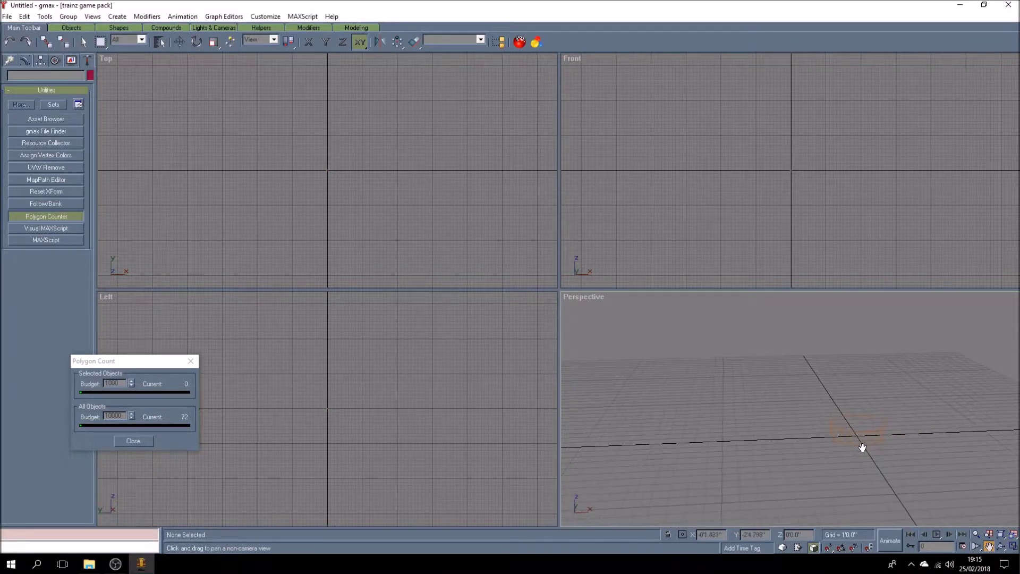
right_click(594, 301)
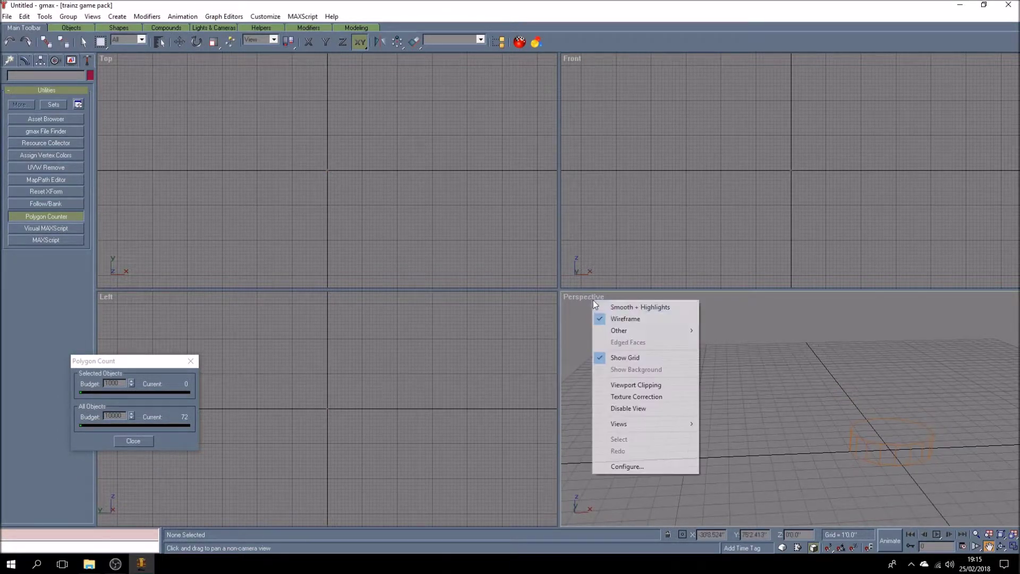
click(624, 307)
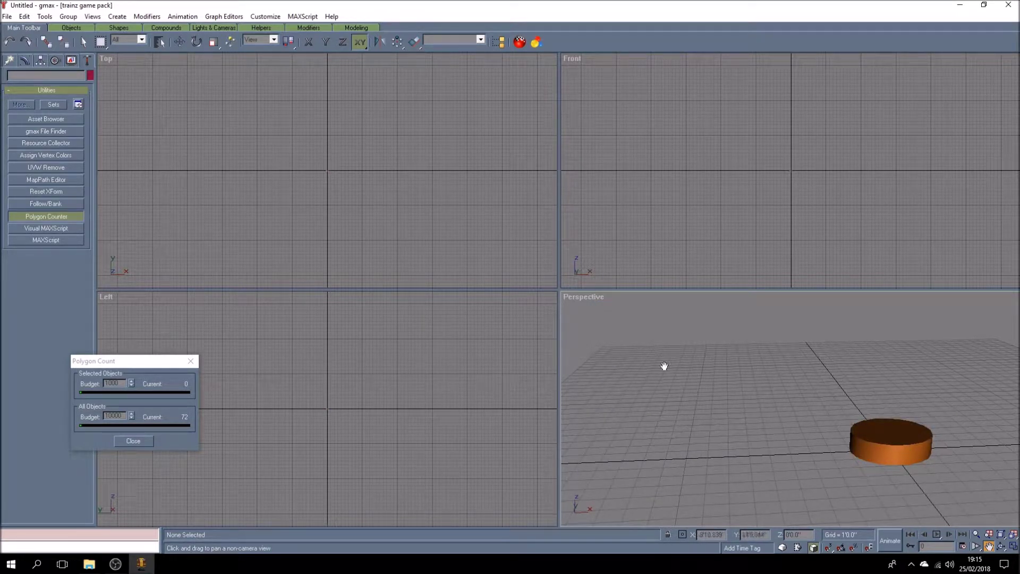
Step: Using Affect Pivot Only, apply Center to Object and Align to World to Cylinder01's pivot, then constrain to X
click(197, 41)
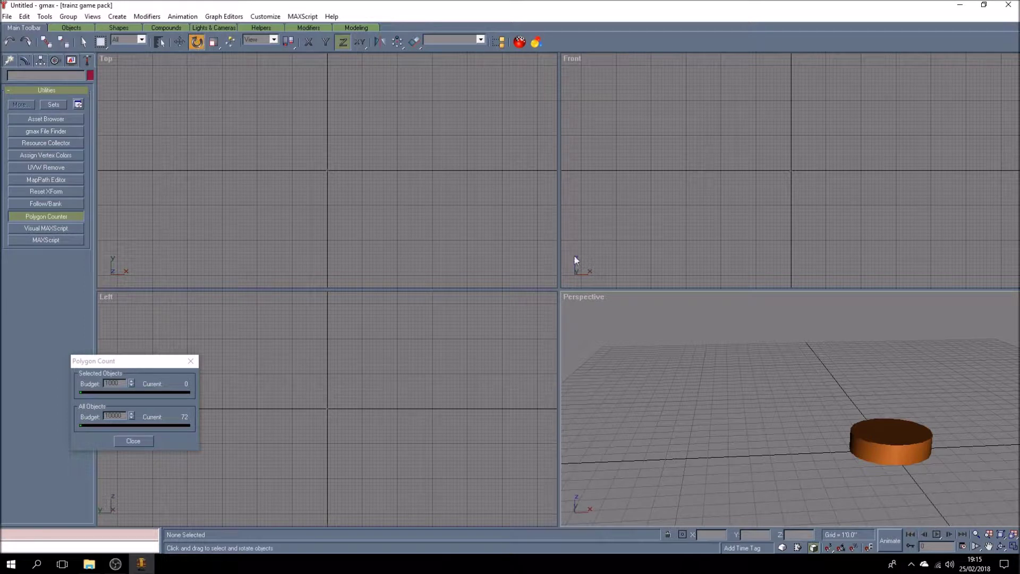
click(897, 456)
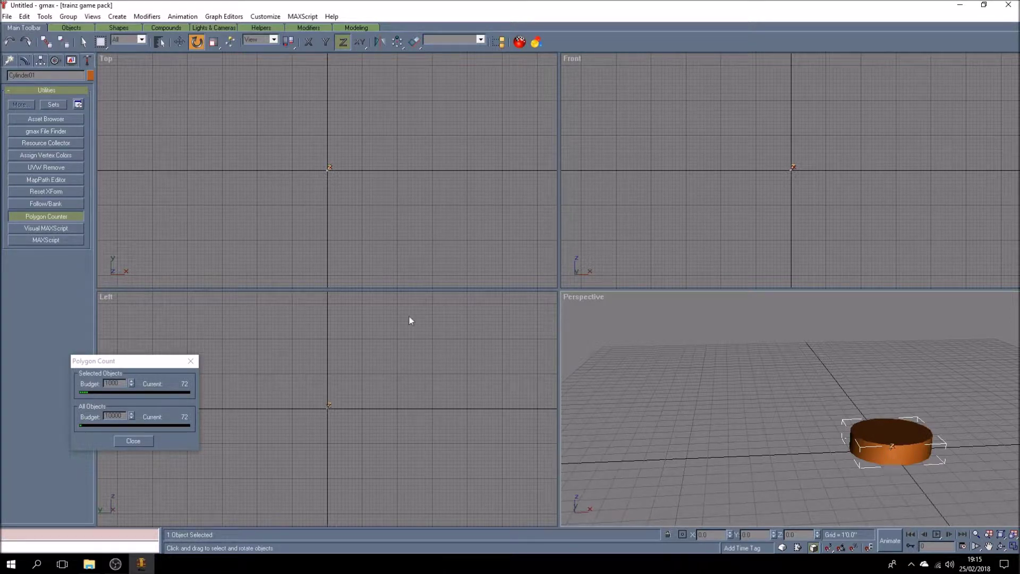
click(40, 60)
click(48, 130)
click(54, 184)
click(74, 212)
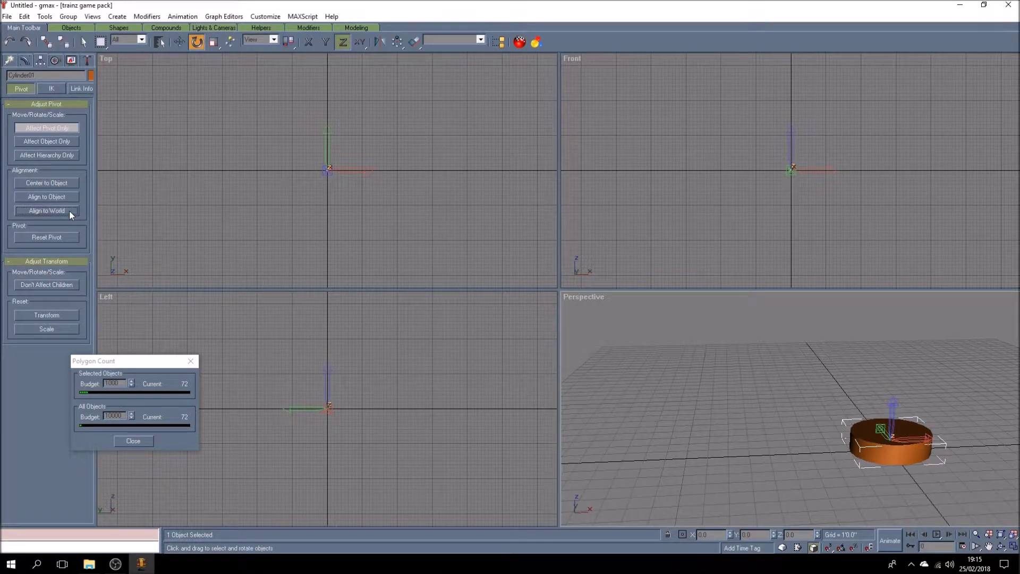
click(61, 129)
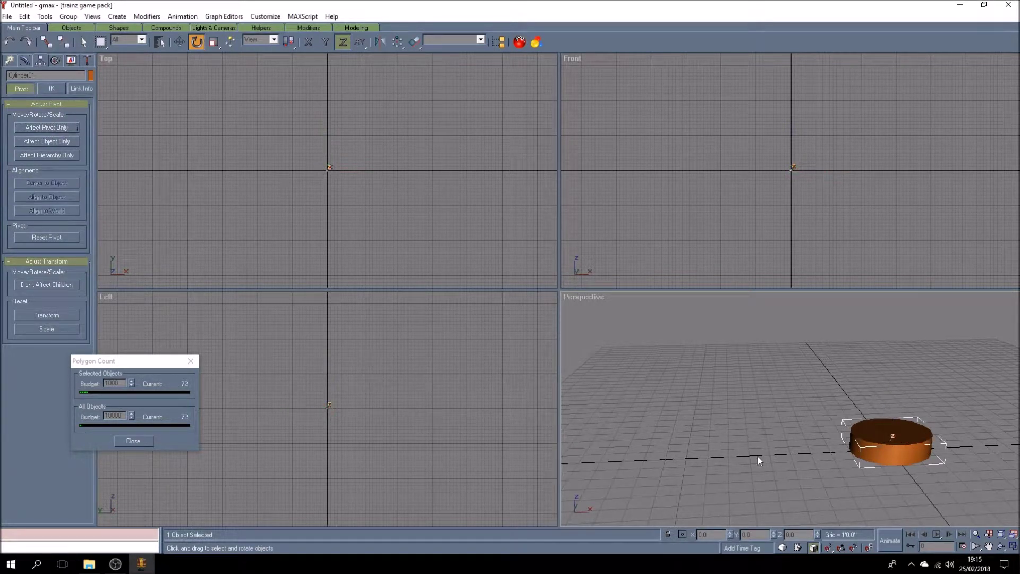
click(308, 42)
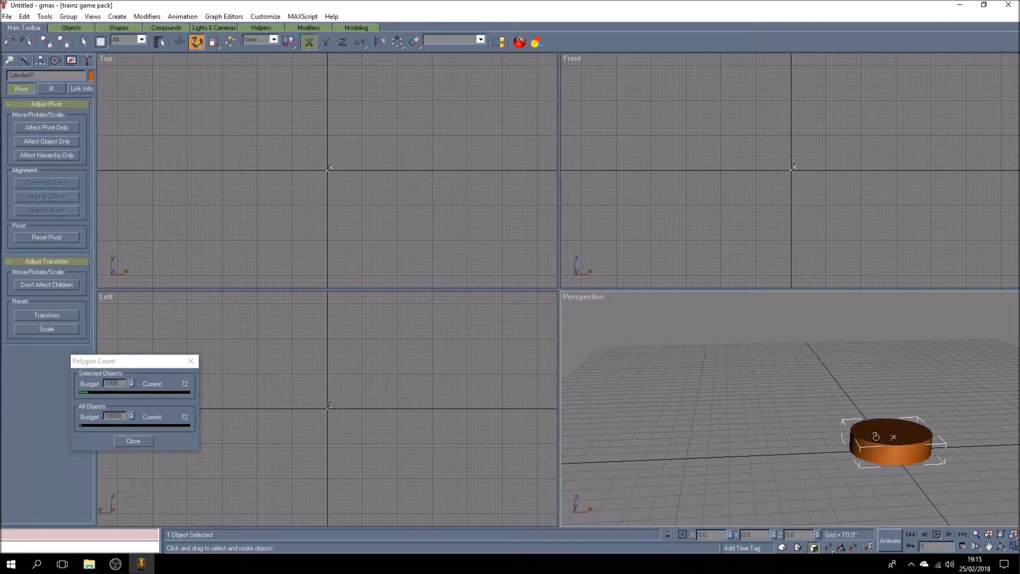
Step: Tip the cylinder up about the X axis in the Top view, retrying after an undo
drag(875, 436, 873, 475)
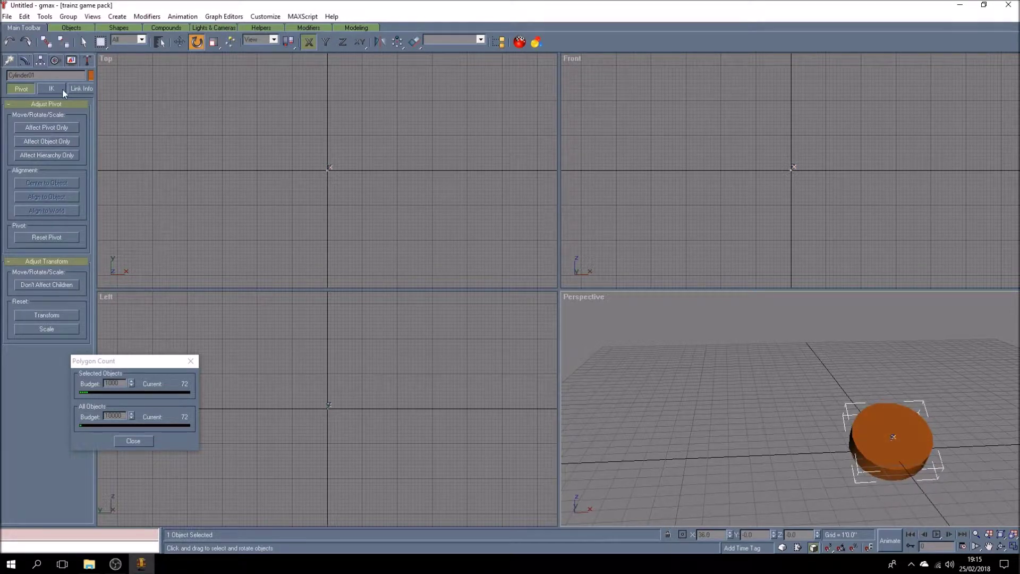
click(10, 42)
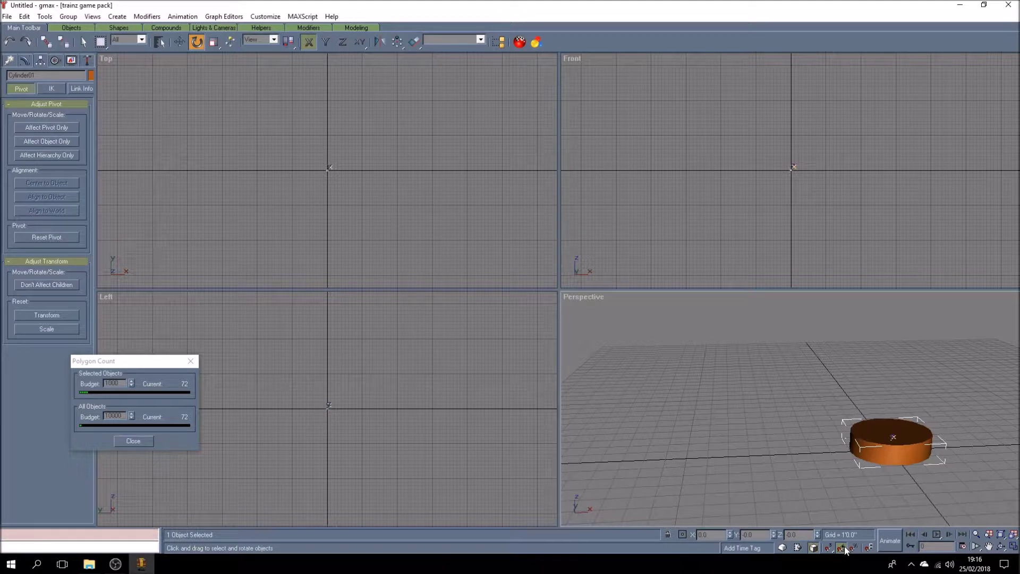
drag(875, 427, 877, 475)
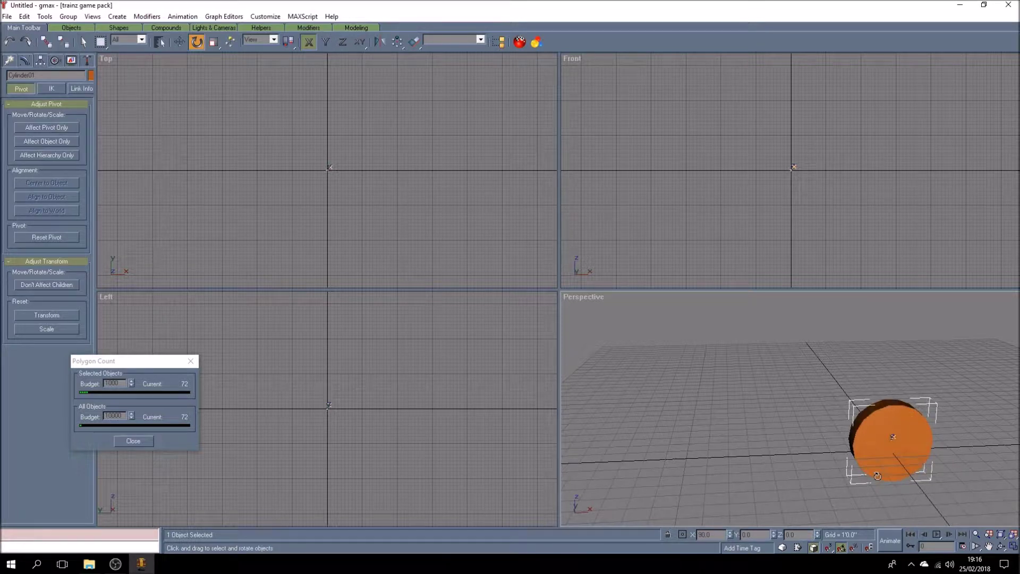
click(989, 546)
drag(334, 180, 399, 205)
scroll(372, 192, up, 3)
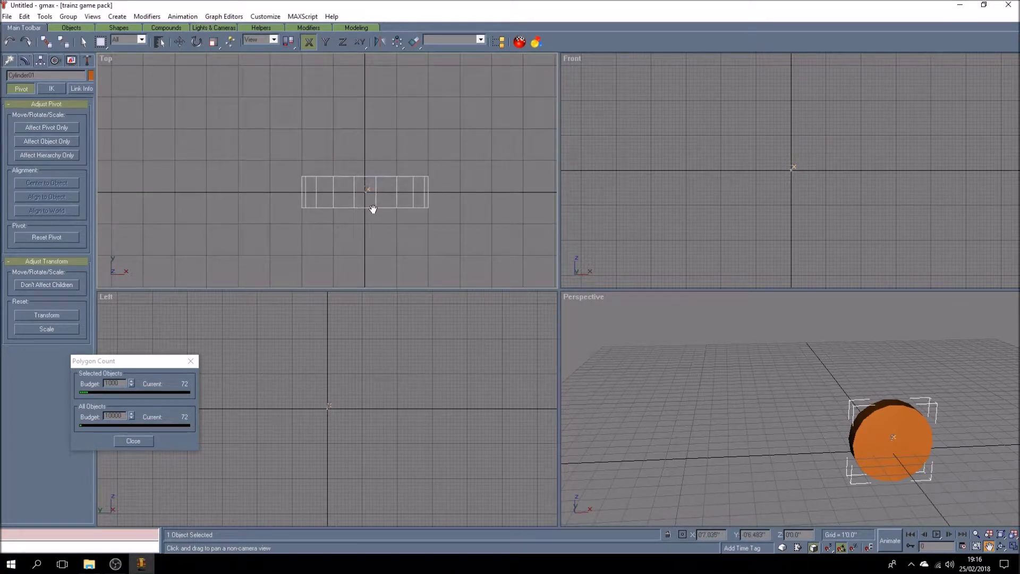
click(195, 43)
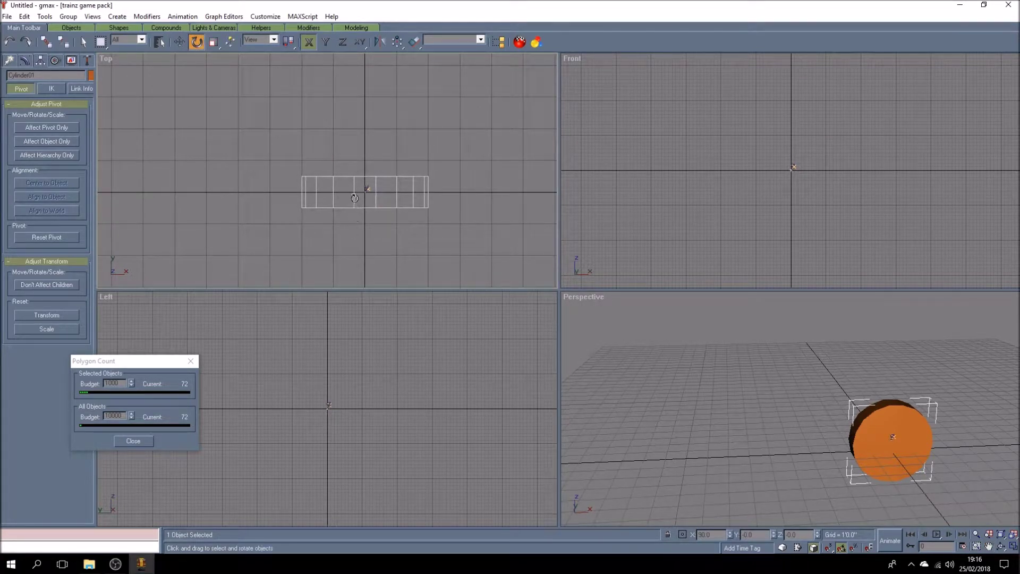
drag(355, 194, 319, 47)
Step: Rotate the cylinder about Y and Z, then set the Y rotation to 0 for 90°/0°/90°
click(327, 42)
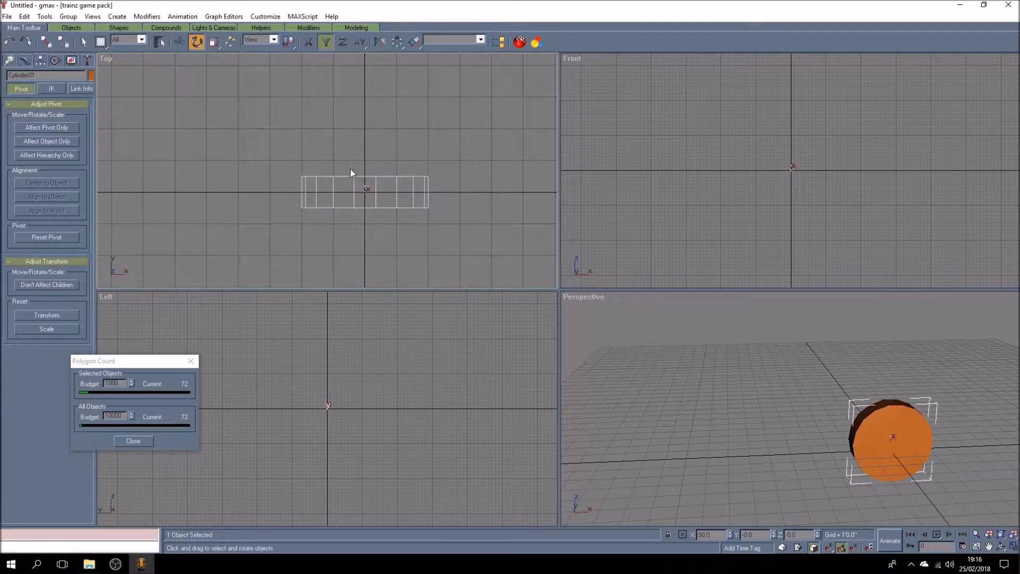
drag(352, 183, 353, 206)
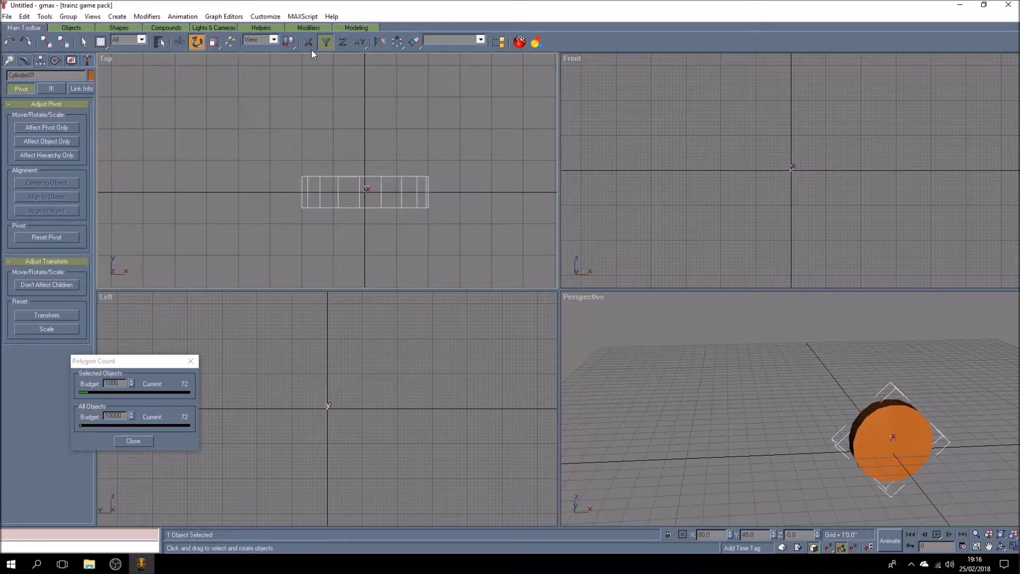
click(342, 43)
drag(360, 192, 365, 238)
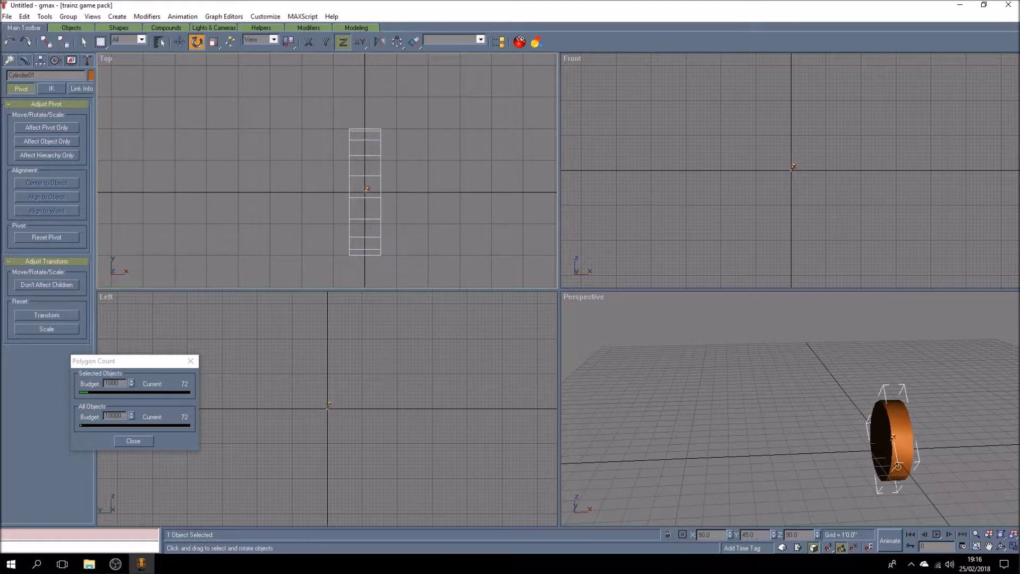
double_click(759, 534)
text(0)
key(Return)
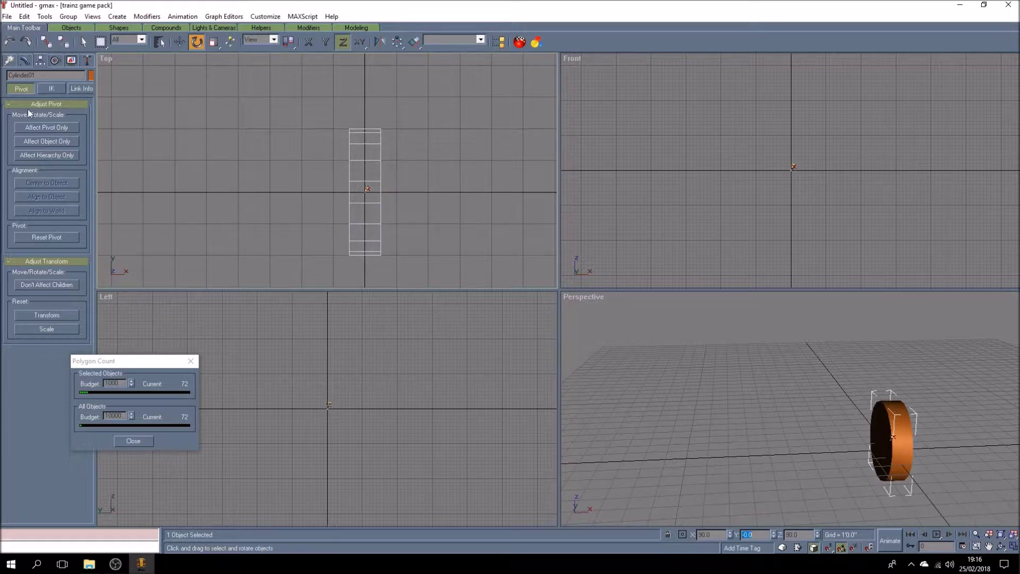
Step: Align the wheel's pivot to the world axes with Affect Pivot Only
click(38, 127)
click(65, 212)
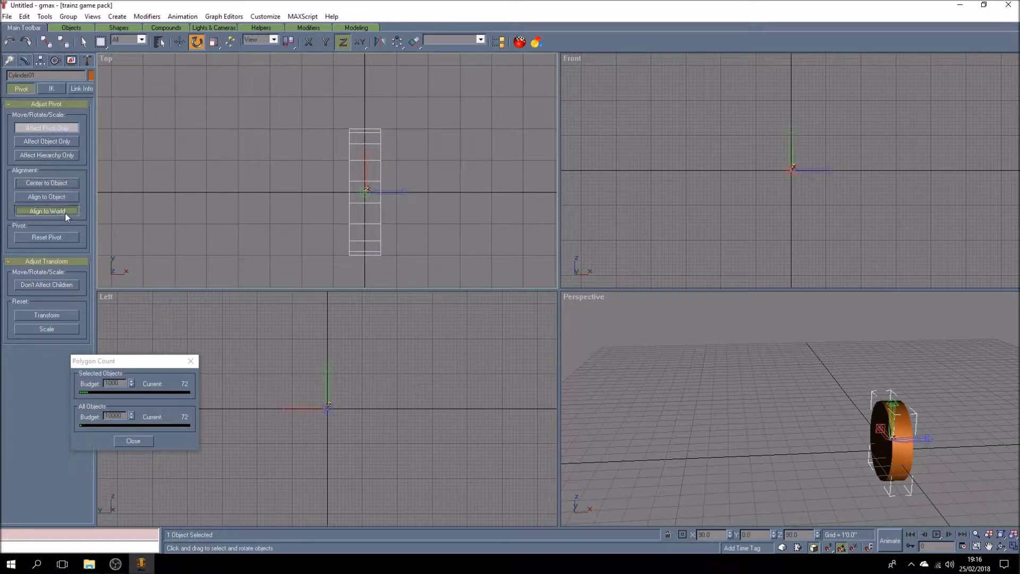
click(54, 130)
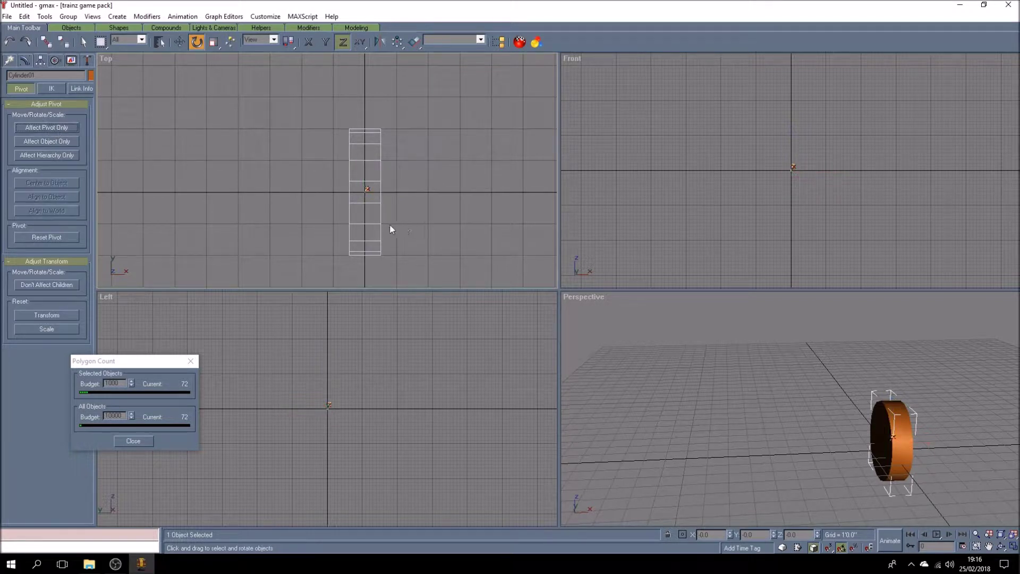
Step: Move the wheel left along X, entering -3 in the X position field
click(180, 42)
click(308, 42)
drag(370, 204, 274, 198)
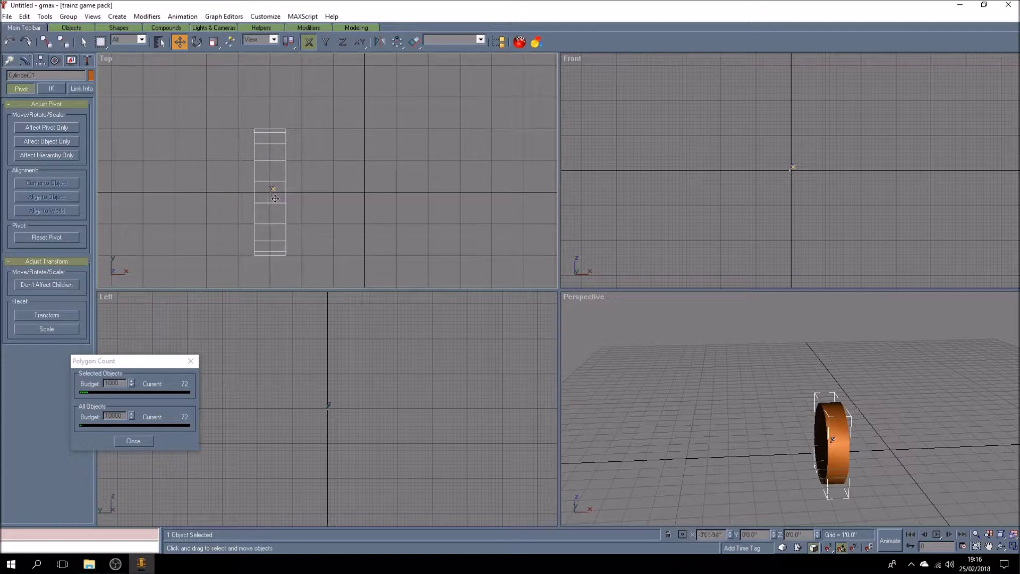
drag(722, 533, 700, 534)
text(-3)
key(Return)
Step: Reduce the cylinder's Height to 6 inches, making a thin disc
click(24, 61)
double_click(78, 290)
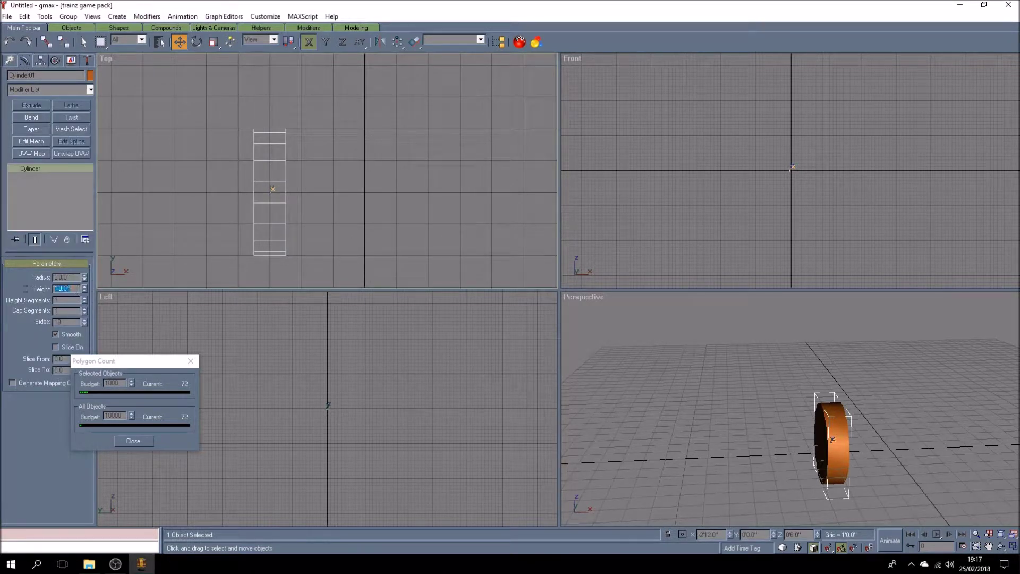
text(3)
key(Return)
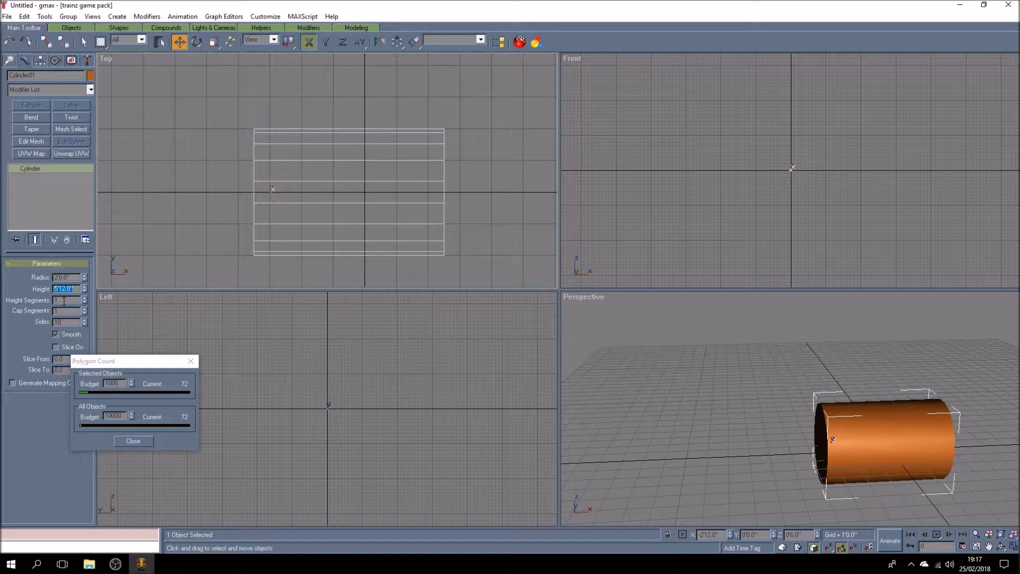
text(0'6)
key(Return)
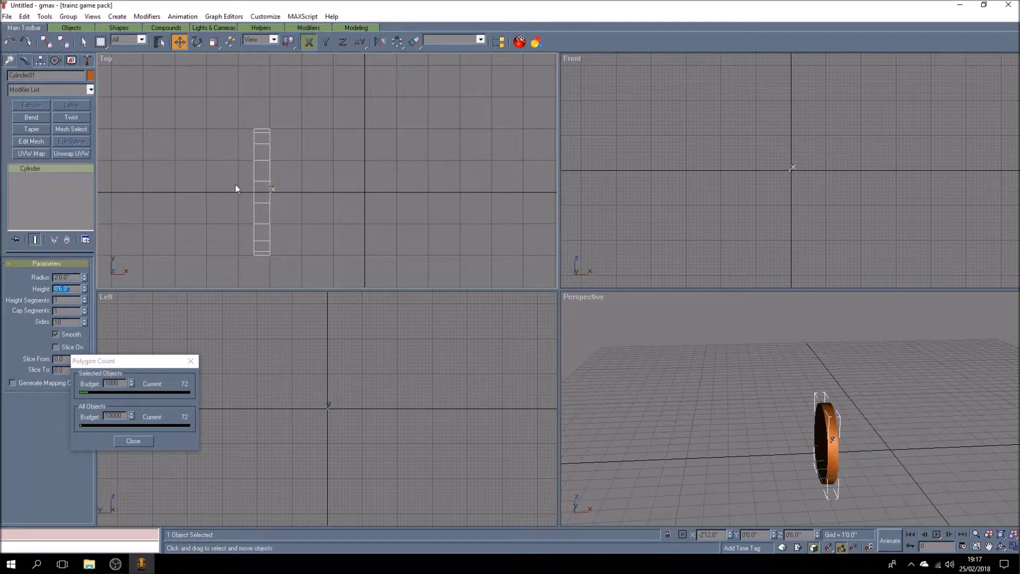
Step: Toggle Affect Pivot Only and adjust the X position so the wheel sits at -2'12.0"
click(38, 62)
click(68, 128)
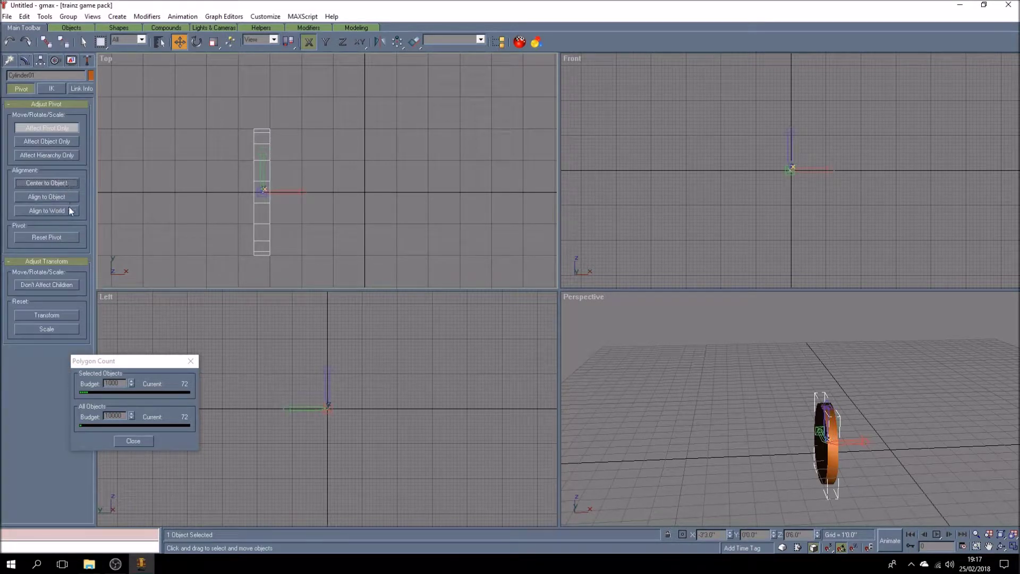
click(63, 130)
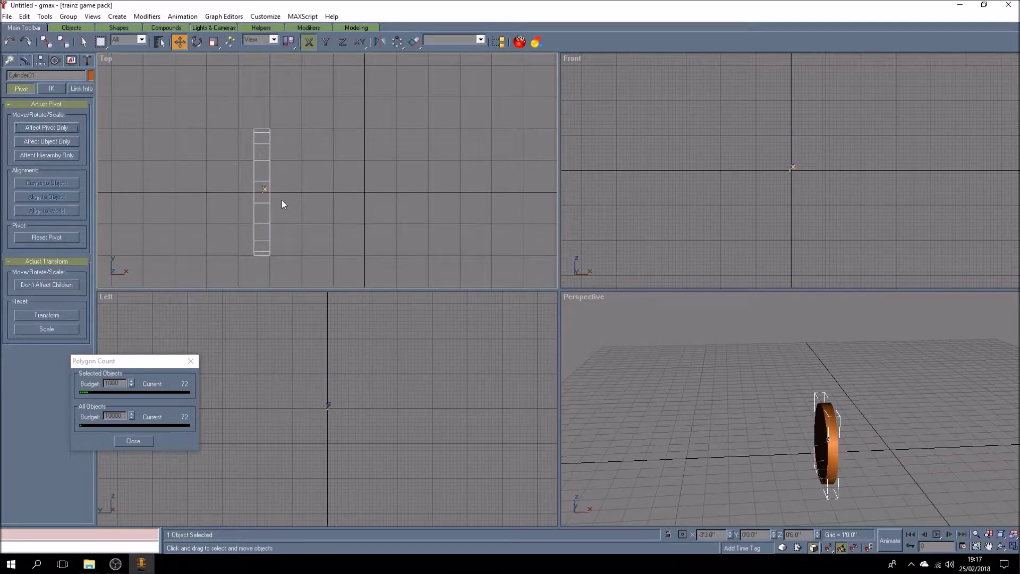
double_click(706, 534)
text(6)
key(Return)
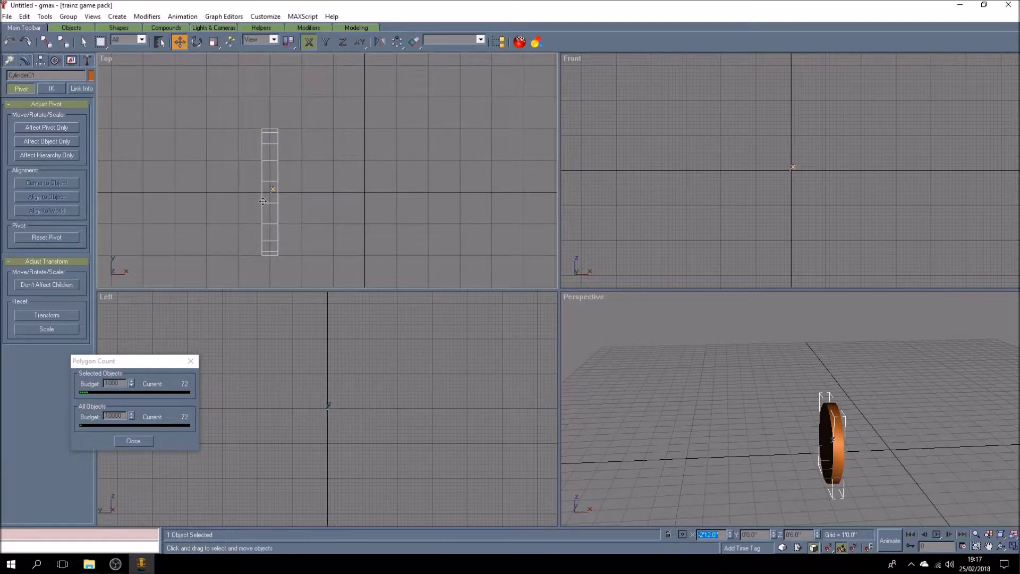
Step: Clone the wheel as a copy, Cylinder02, and move it to X 2'12.0"
click(25, 16)
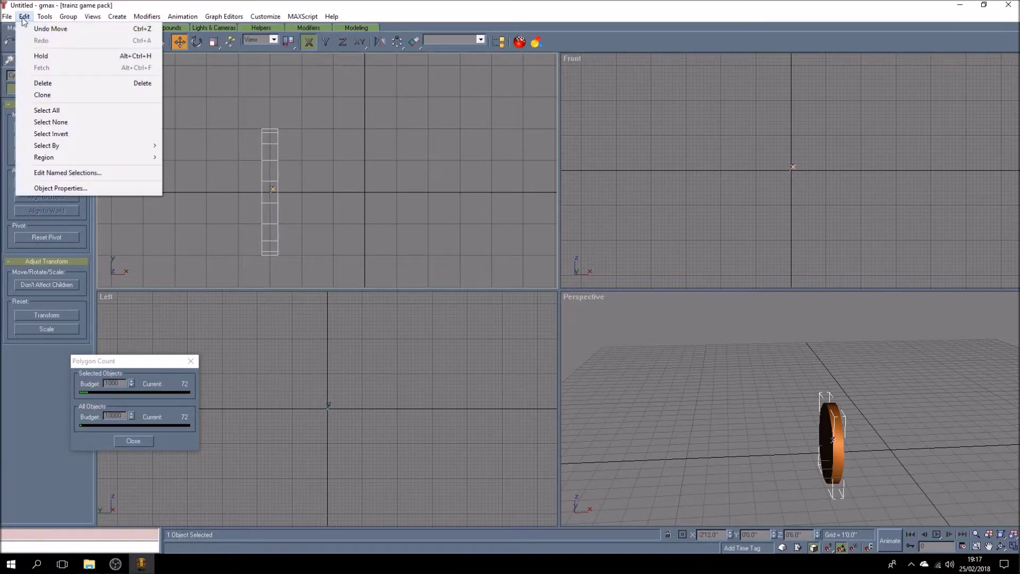
click(42, 95)
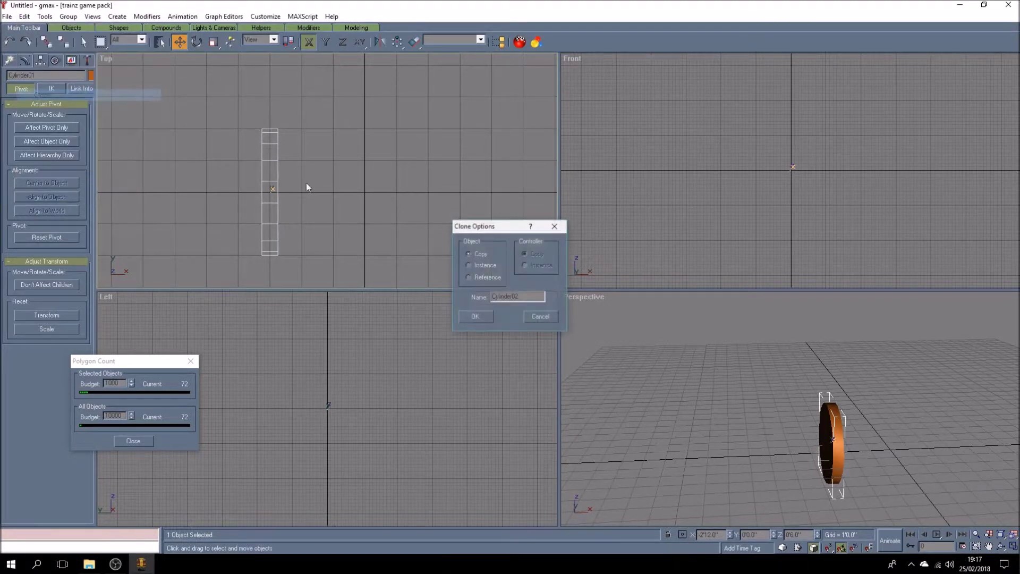
click(476, 317)
click(698, 534)
text(2')
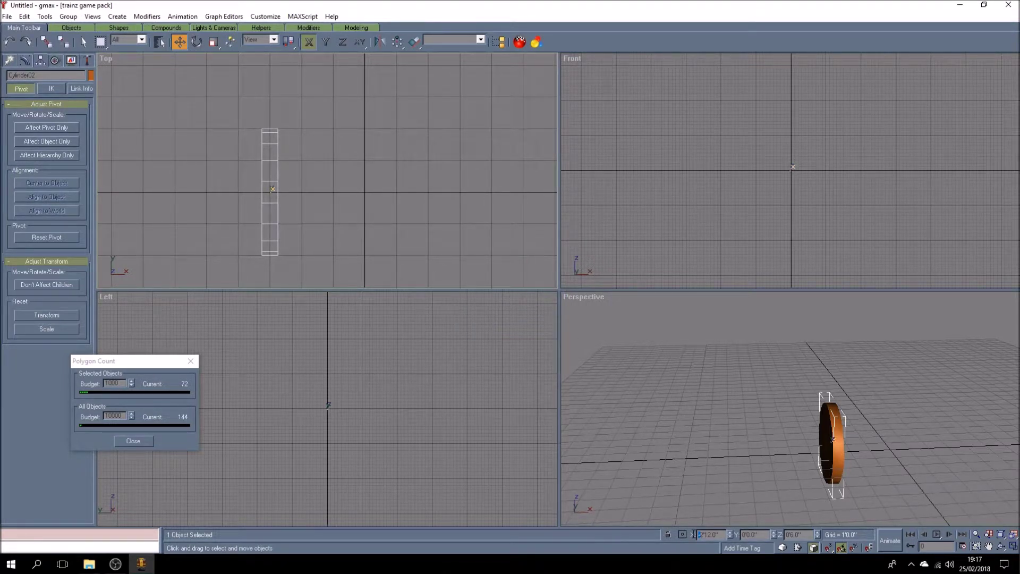
key(Return)
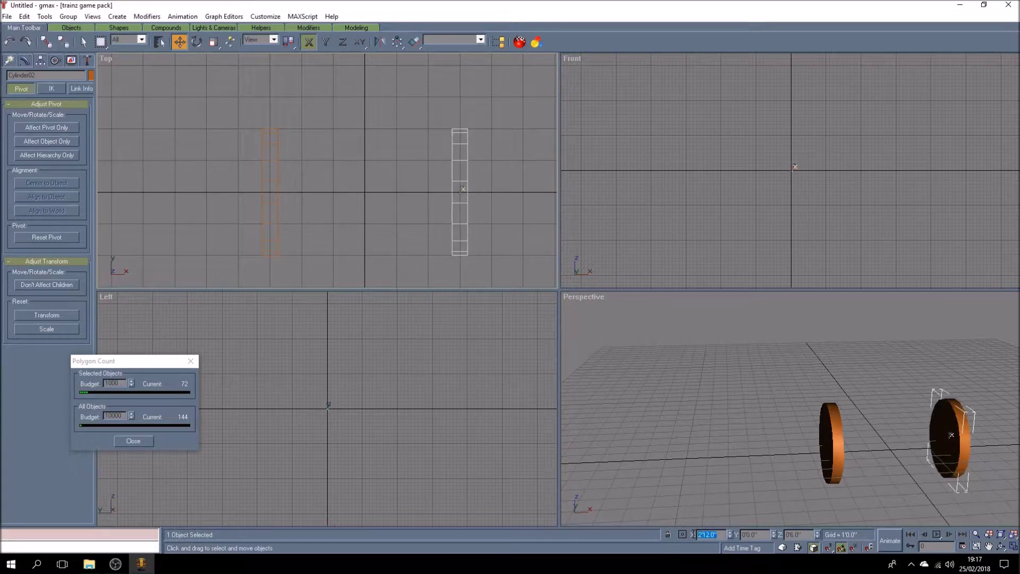
Step: Colour Cylinder02 green and Cylinder01 yellow
click(91, 75)
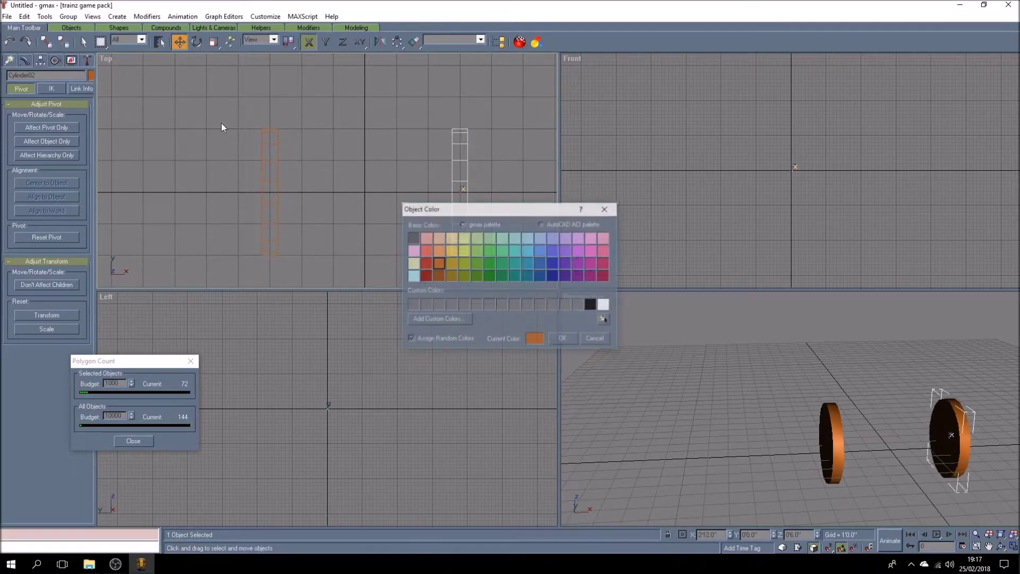
click(490, 257)
click(562, 338)
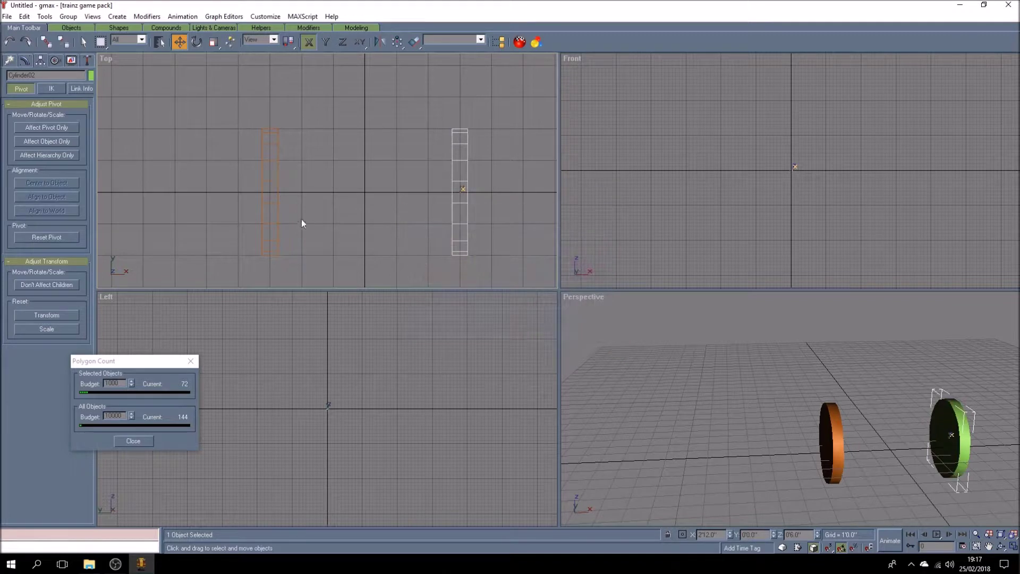
click(273, 212)
click(90, 75)
click(463, 250)
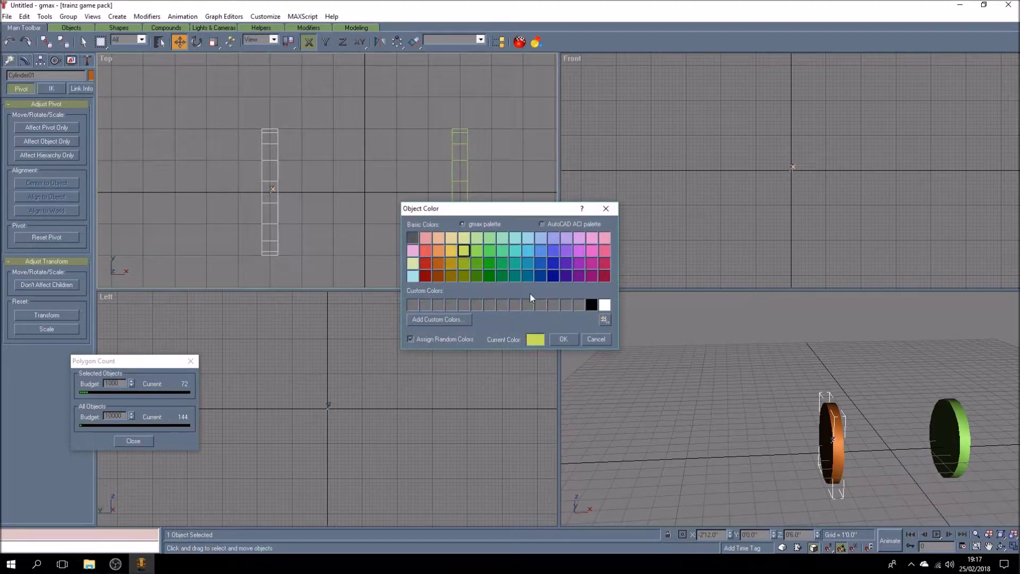
click(564, 339)
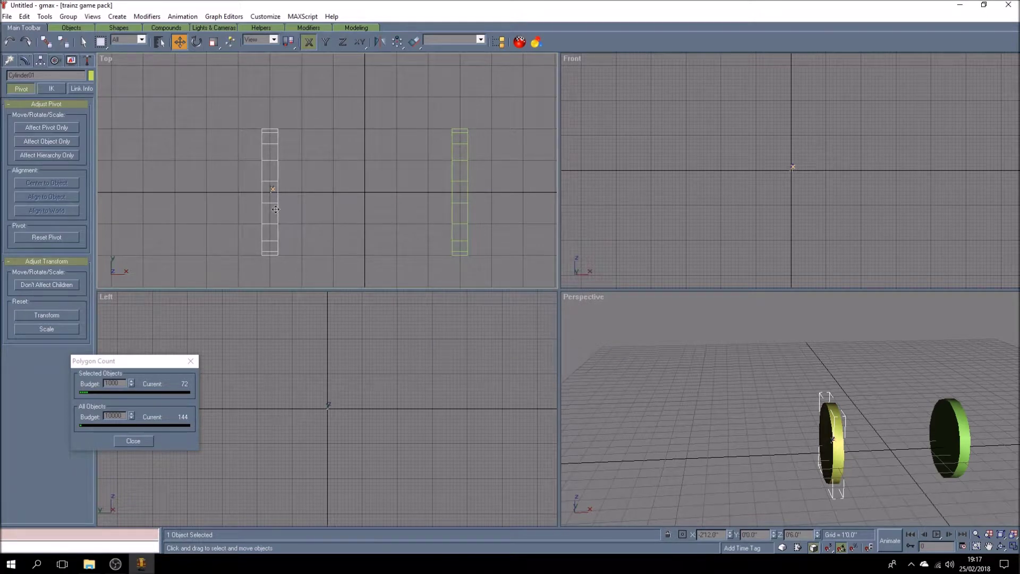
Step: Clone the yellow wheel as Cylinder03 and place the copy at X 0
click(24, 16)
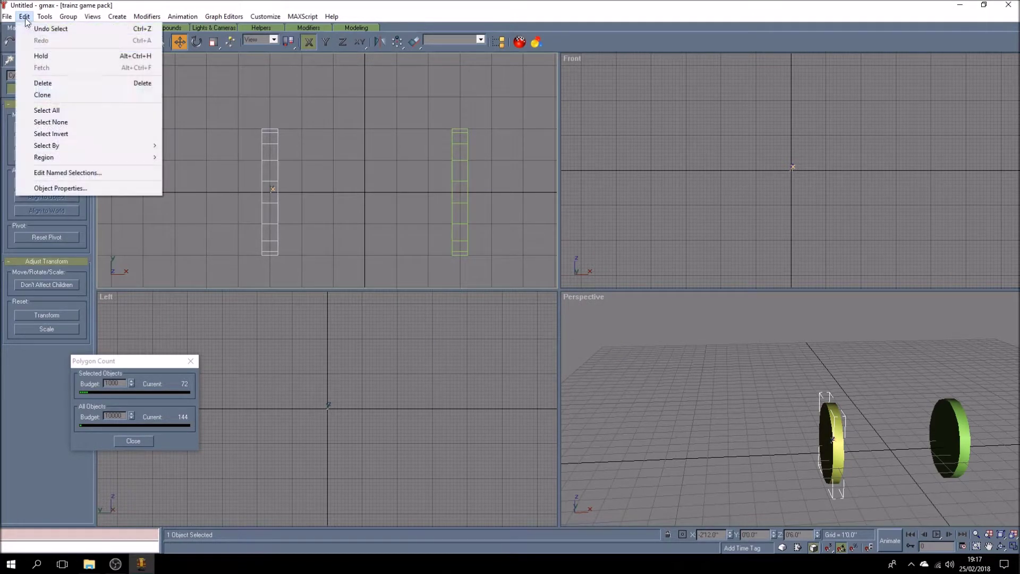
click(52, 99)
click(486, 319)
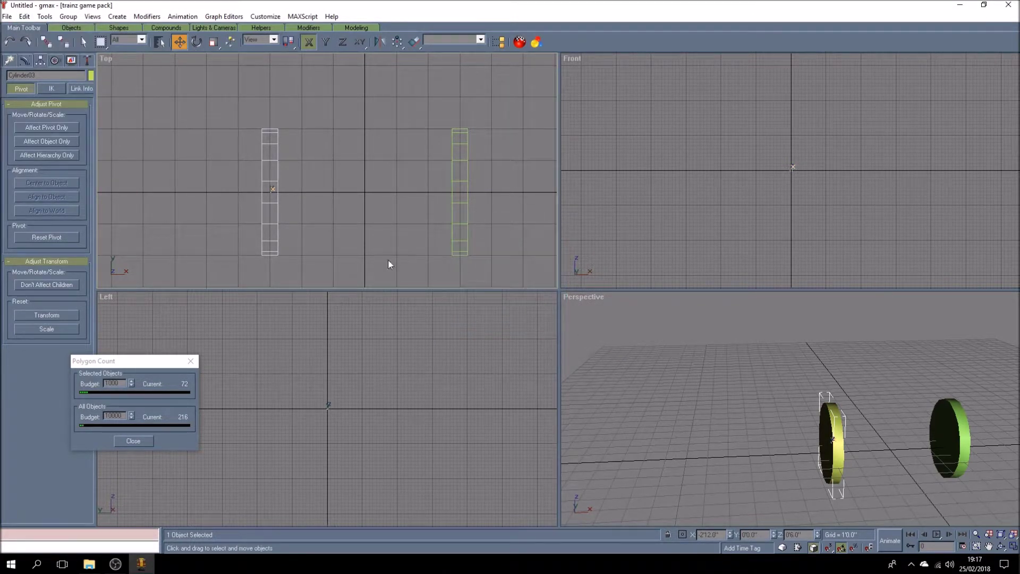
drag(274, 219, 369, 231)
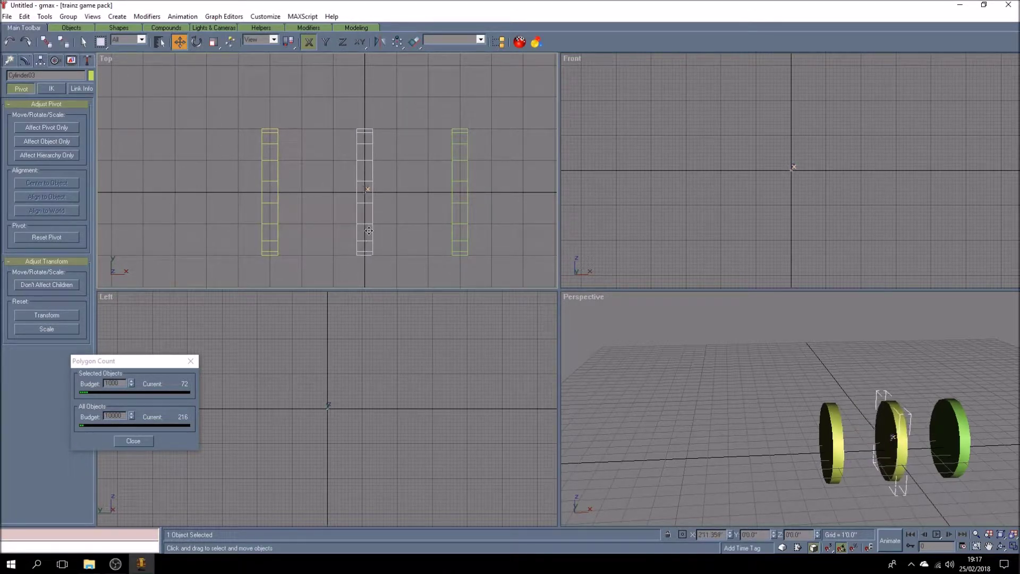
click(709, 534)
text(0)
key(Return)
Step: Reshape Cylinder03 into an axle with radius 0'3 and height 72
click(23, 61)
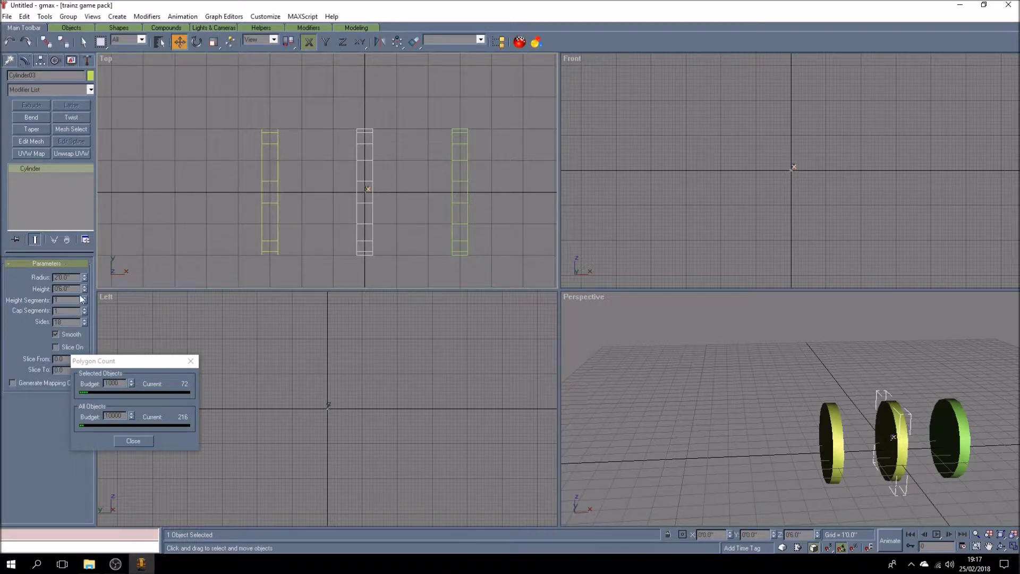
double_click(78, 279)
text(0'3)
key(Return)
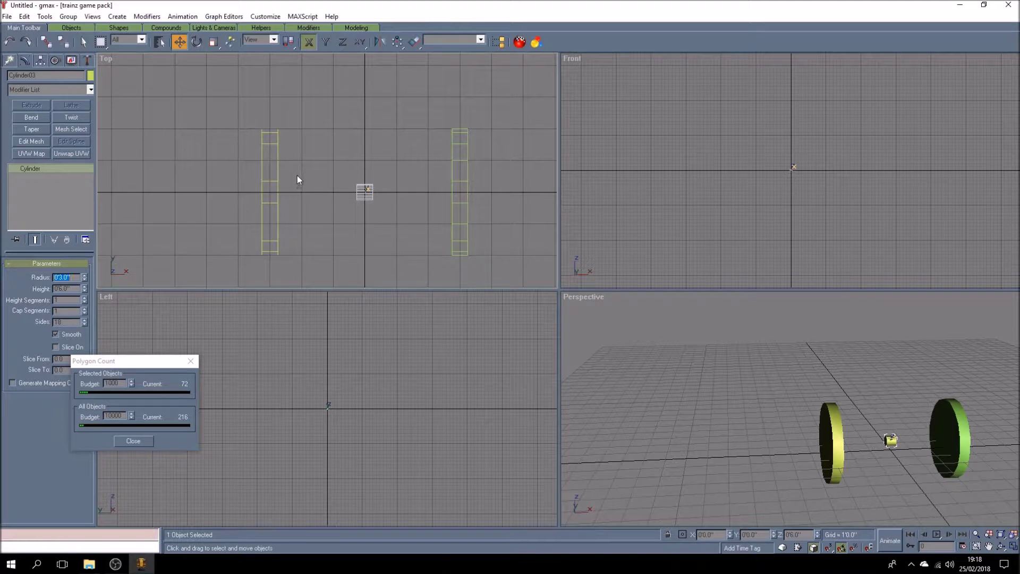
key(Tab)
text(72)
key(Return)
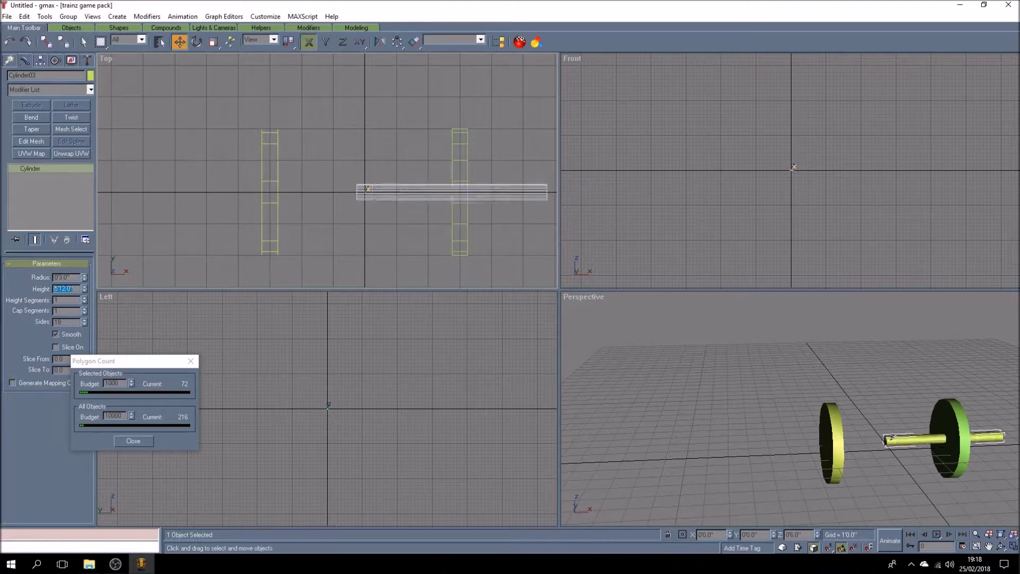
Step: Centre the axle's pivot on the object and align it to the world axes
click(40, 61)
click(46, 127)
click(61, 183)
click(63, 211)
click(46, 126)
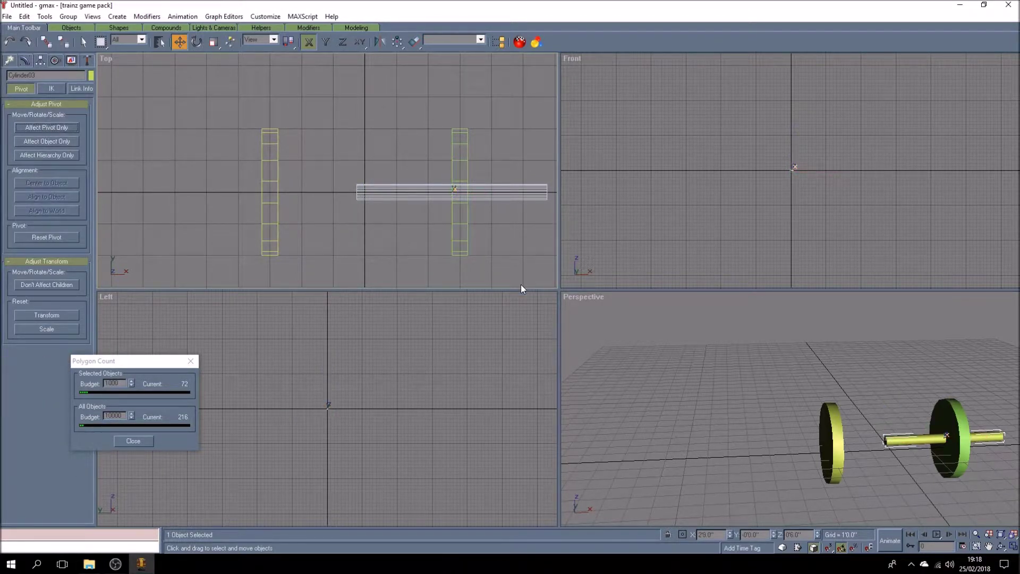
Step: Move the axle left so it spans both wheels, at X 0
drag(428, 198, 349, 197)
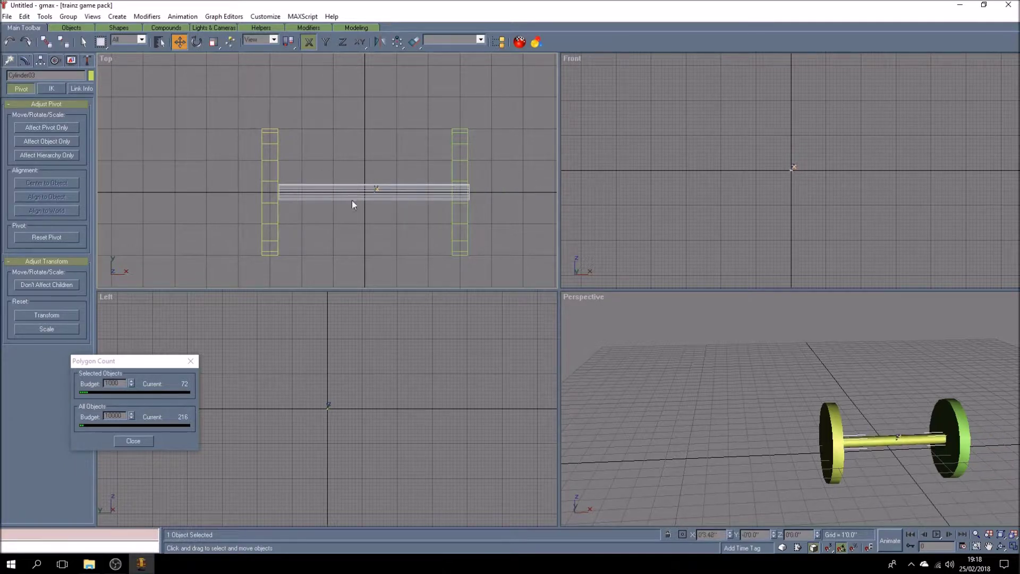
double_click(719, 534)
text(0)
key(Return)
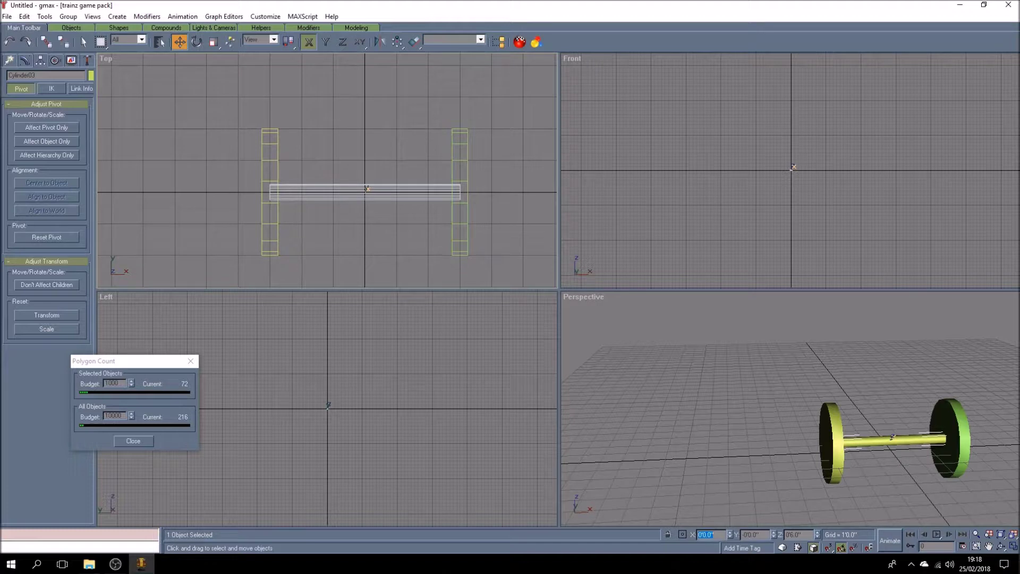